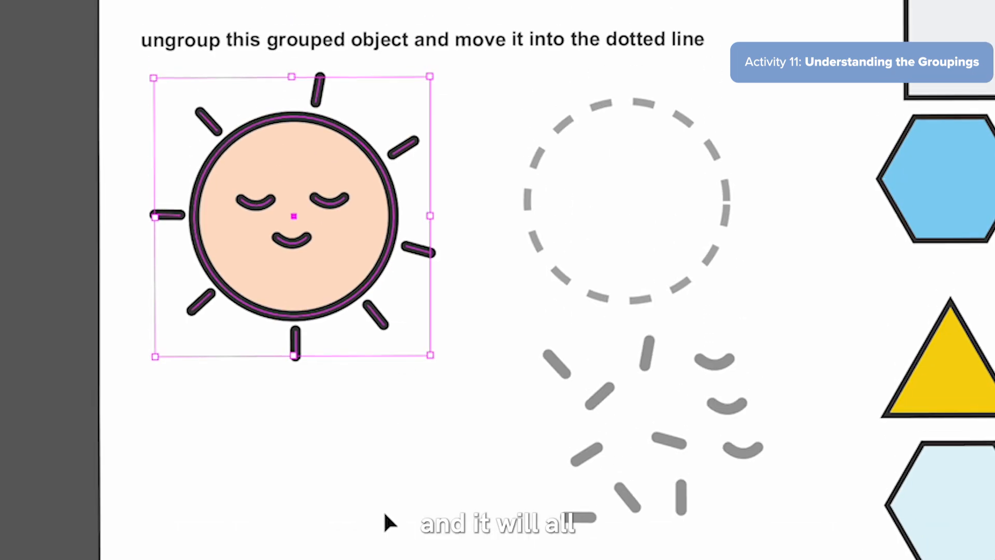
Move the ungrouped sun's face circle, eyes, mouth and two of its right-hand rays onto their matching dotted and grey outlines
{"action": "left_click_drag", "start_coordinate": [342, 14], "coordinate": [732, 164]}
{"action": "left_click_drag", "start_coordinate": [733, 348], "coordinate": [729, 362]}
{"action": "left_click_drag", "start_coordinate": [271, 213], "coordinate": [745, 411]}
{"action": "left_click_drag", "start_coordinate": [303, 244], "coordinate": [641, 226]}
{"action": "left_click_drag", "start_coordinate": [403, 148], "coordinate": [588, 457]}
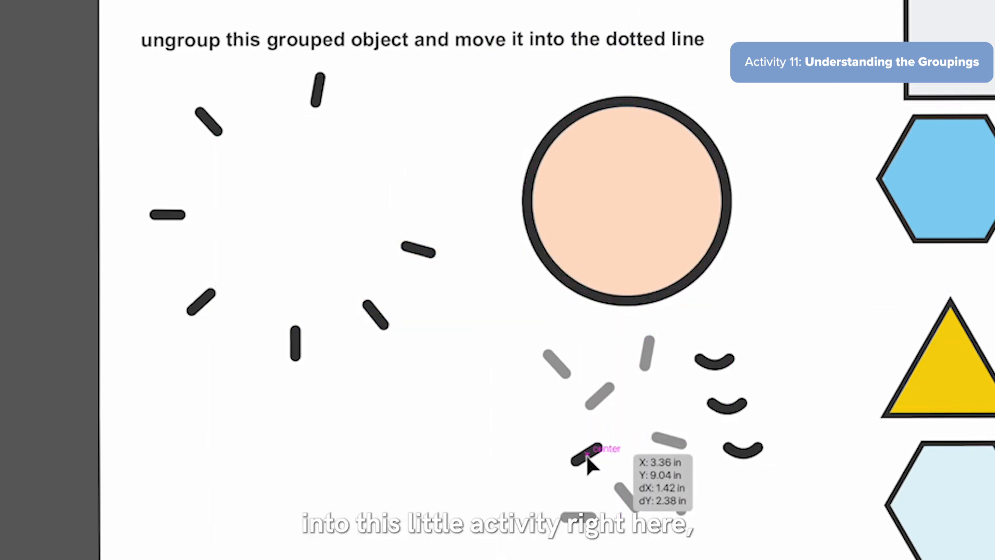
{"action": "left_click_drag", "start_coordinate": [436, 251], "coordinate": [680, 443]}
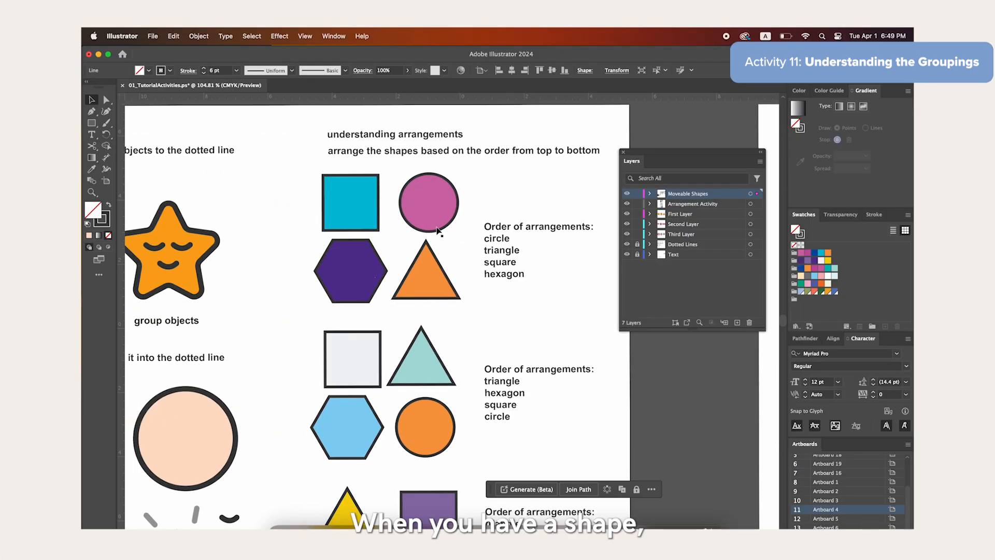
Expand the Arrangement Activity layer and locate the entries for the blue square and the teal triangle
{"action": "left_click", "coordinate": [352, 202]}
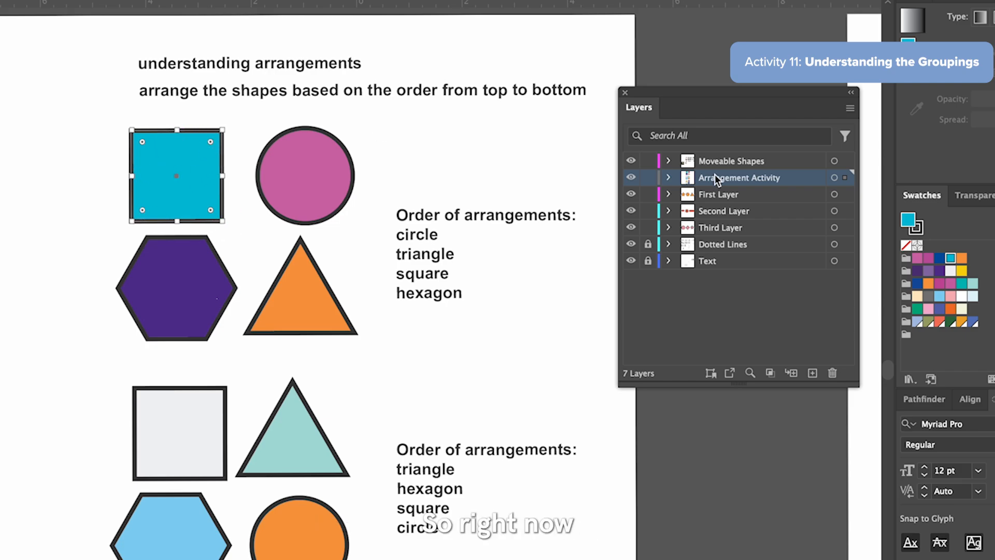
{"action": "left_click", "coordinate": [668, 178]}
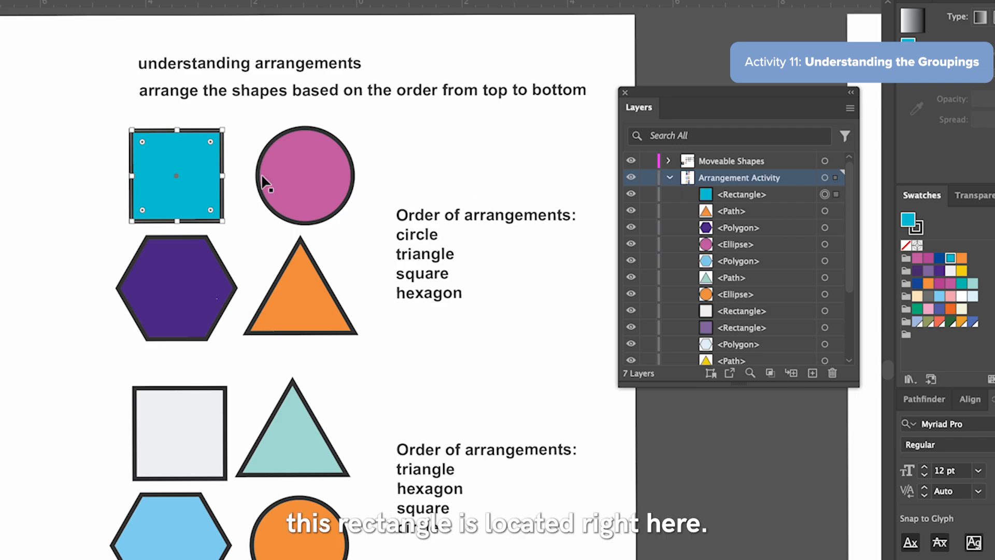
{"action": "left_click", "coordinate": [825, 194]}
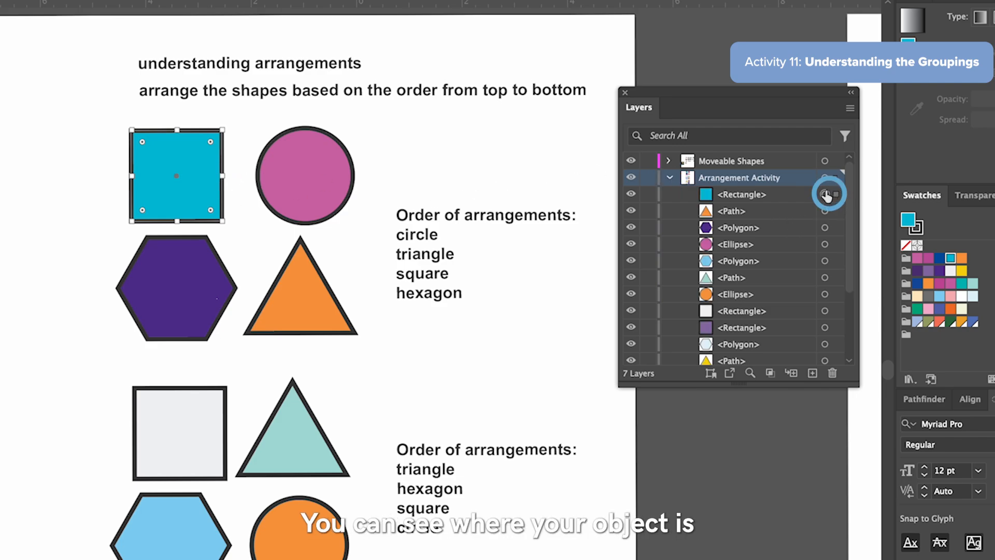
{"action": "left_click", "coordinate": [826, 194]}
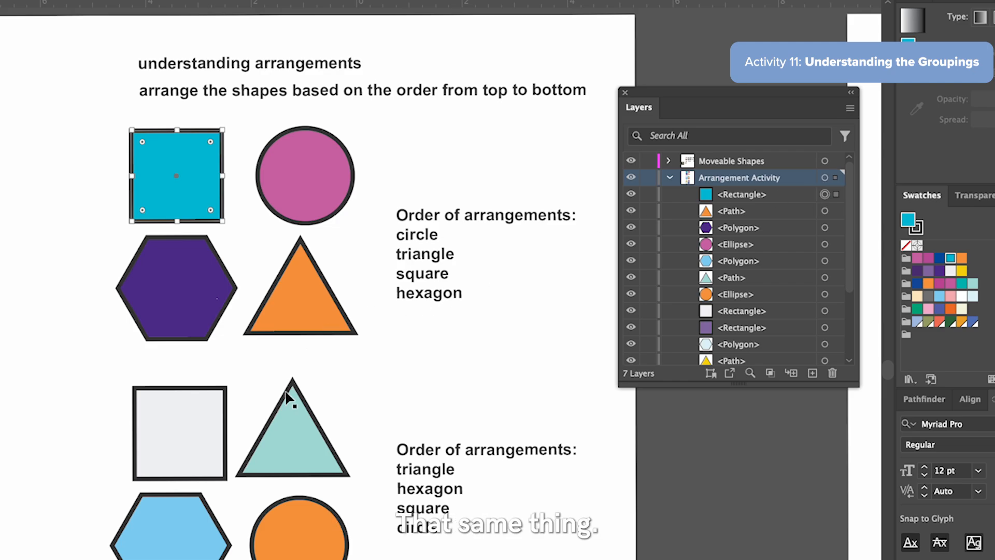
{"action": "left_click", "coordinate": [288, 421]}
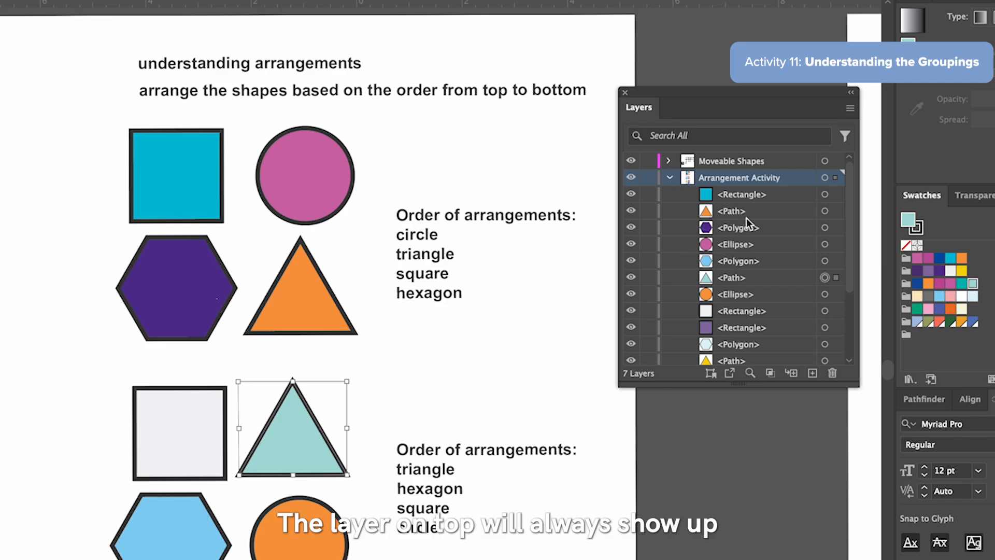
{"action": "left_click", "coordinate": [756, 198]}
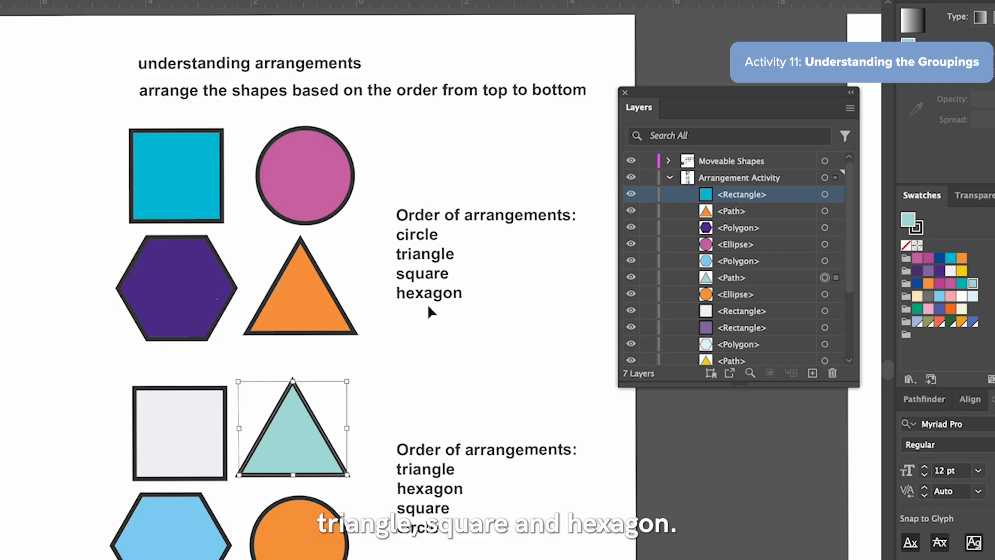
Reorder the first set's entries in the Arrangement Activity layer to circle, triangle, square, hexagon from top to bottom
{"action": "left_click", "coordinate": [728, 242]}
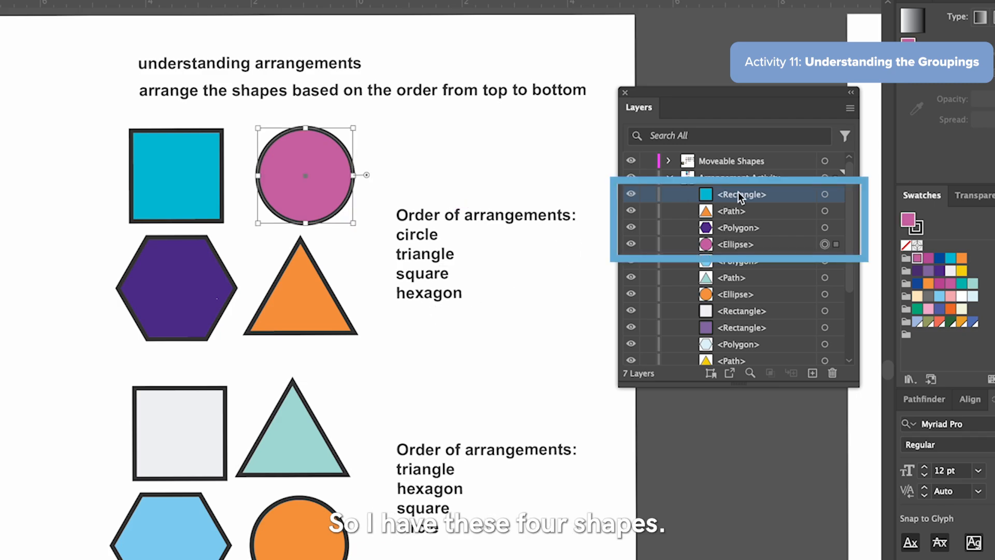
{"action": "left_click_drag", "start_coordinate": [730, 241], "coordinate": [726, 188]}
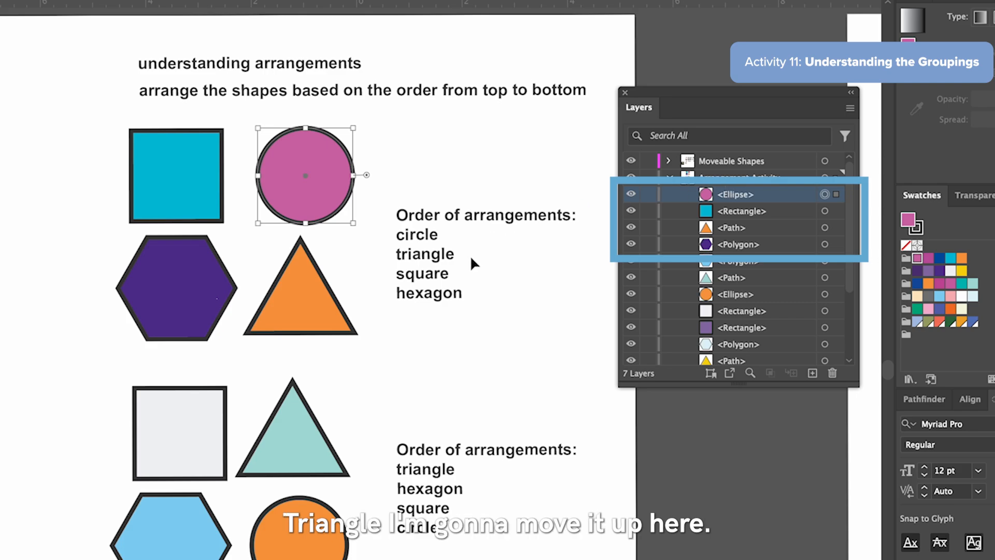
{"action": "left_click_drag", "start_coordinate": [765, 232], "coordinate": [736, 231]}
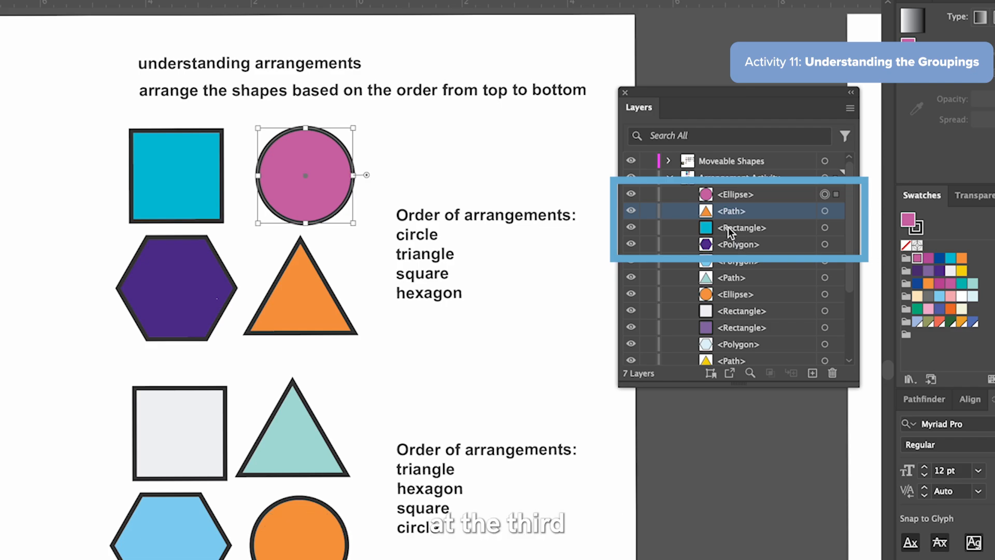
Move the first set's hexagon, square, circle and triangle together on the artboard until they overlap
{"action": "left_click_drag", "start_coordinate": [214, 276], "coordinate": [234, 259]}
{"action": "left_click_drag", "start_coordinate": [192, 176], "coordinate": [210, 191]}
{"action": "left_click_drag", "start_coordinate": [284, 195], "coordinate": [244, 233]}
{"action": "mouse_move", "coordinate": [281, 278]}
{"action": "left_mouse_down"}
{"action": "mouse_move", "coordinate": [218, 297]}
{"action": "mouse_move", "coordinate": [232, 278]}
{"action": "mouse_move", "coordinate": [275, 270]}
{"action": "left_mouse_up"}
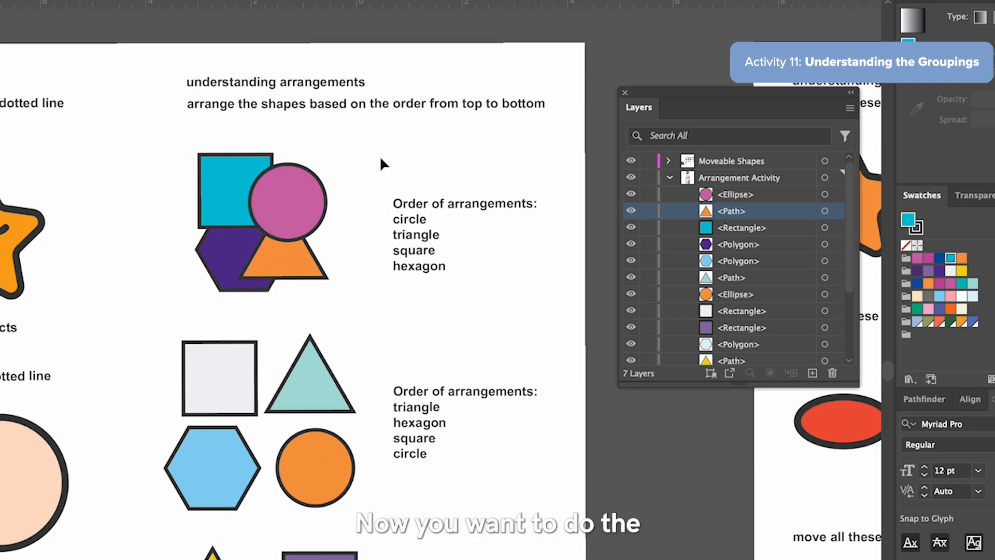
Select the second set's teal triangle entry in the Arrangement Activity layer
{"action": "scroll", "coordinate": [381, 161], "scroll_direction": "down", "scroll_amount": 3}
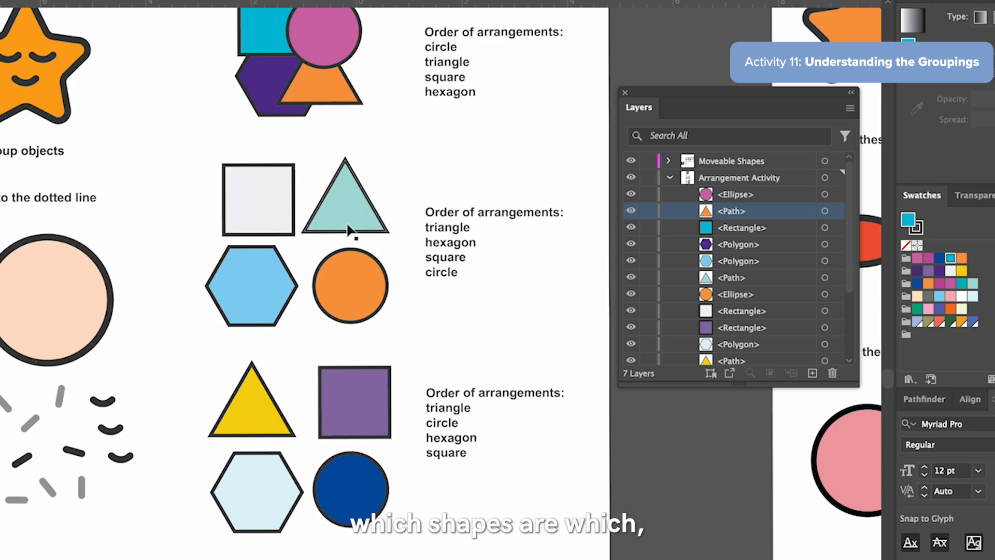
{"action": "left_click", "coordinate": [775, 278]}
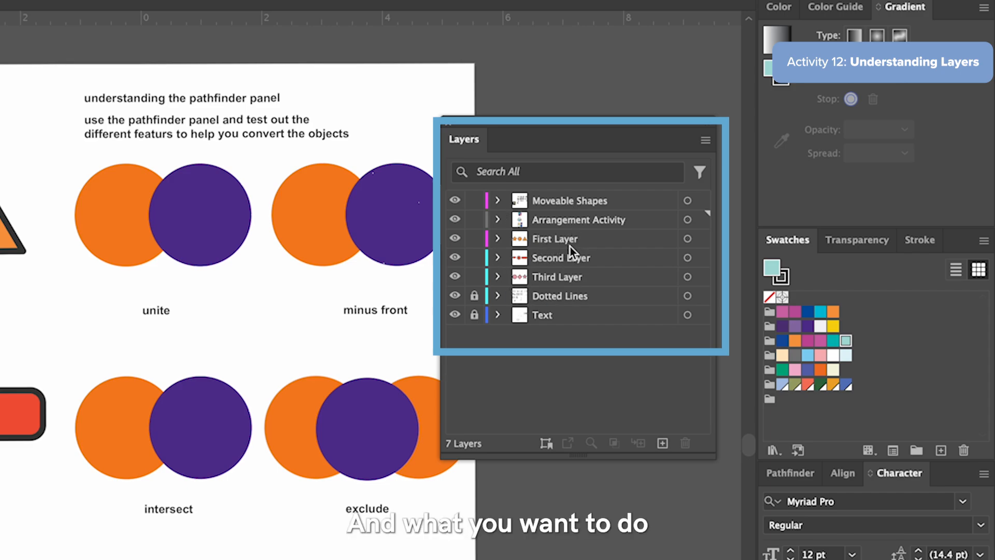
Expand First Layer, Second Layer and Third Layer to show the shapes they contain
{"action": "left_click", "coordinate": [497, 239]}
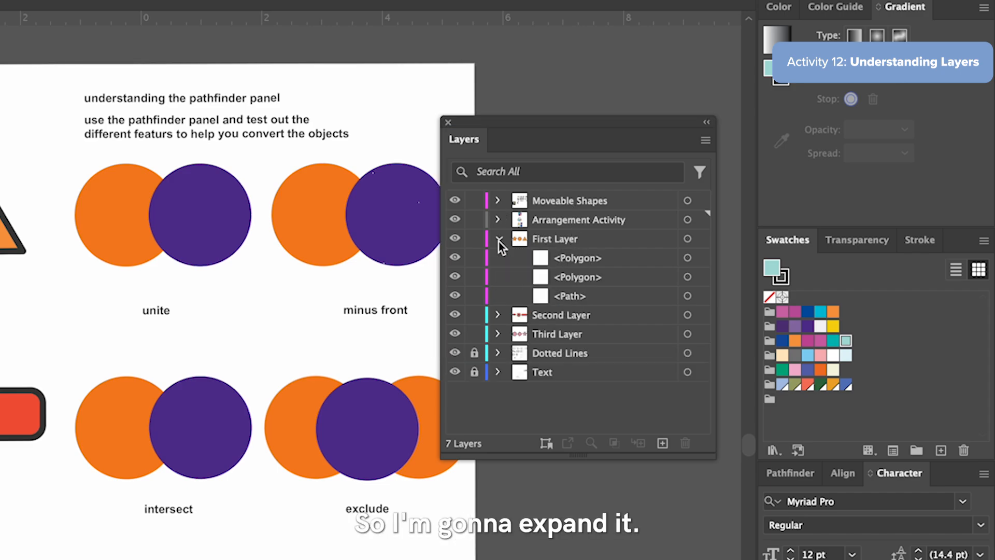
{"action": "left_click", "coordinate": [497, 315]}
{"action": "left_click", "coordinate": [496, 392]}
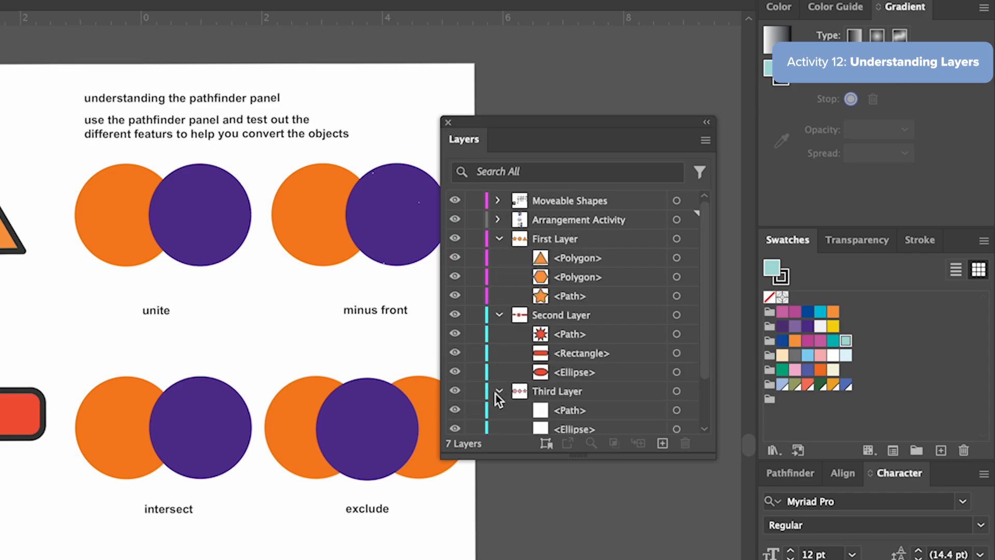
{"action": "scroll", "coordinate": [518, 377], "scroll_direction": "down", "scroll_amount": 2}
{"action": "scroll", "coordinate": [518, 377], "scroll_direction": "up", "scroll_amount": 2}
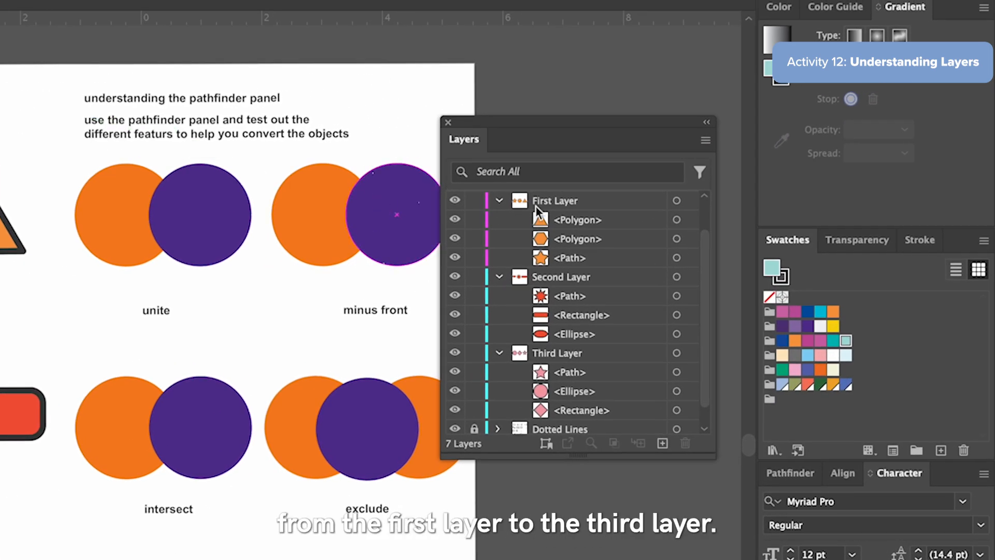
Move the orange triangle, hexagon and star from First Layer into Third Layer
{"action": "left_click", "coordinate": [569, 221]}
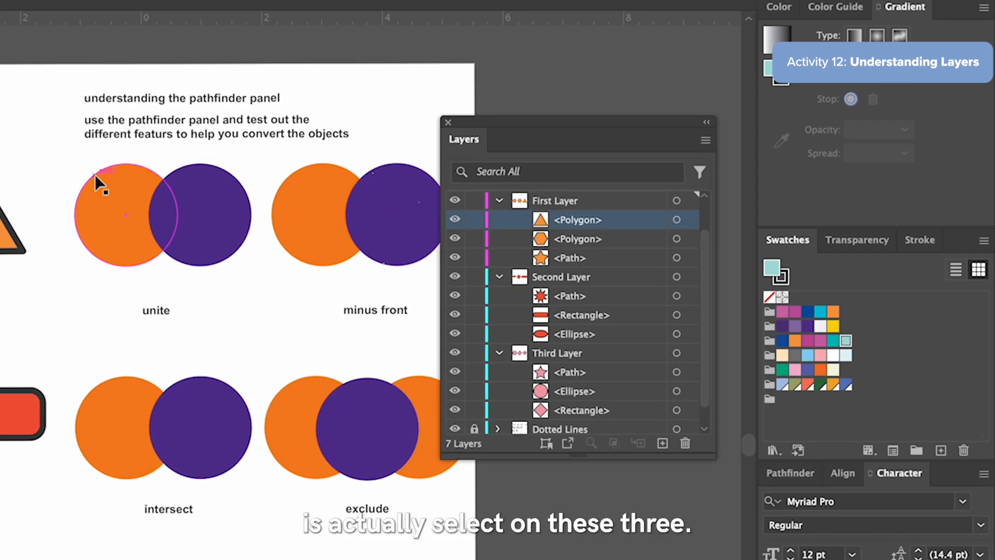
{"action": "left_click", "coordinate": [581, 260], "text": "shift"}
{"action": "left_click_drag", "start_coordinate": [592, 257], "coordinate": [541, 357]}
Move the red burst, rectangle and ellipse from Second Layer into First Layer
{"action": "left_click", "coordinate": [570, 277]}
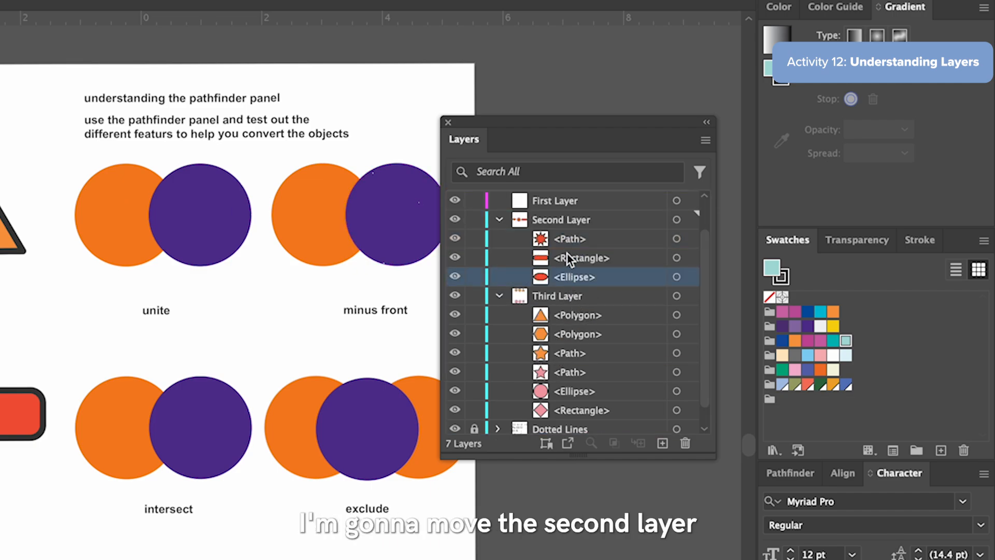
{"action": "left_click", "coordinate": [569, 238], "text": "shift"}
{"action": "left_click_drag", "start_coordinate": [568, 238], "coordinate": [561, 201]}
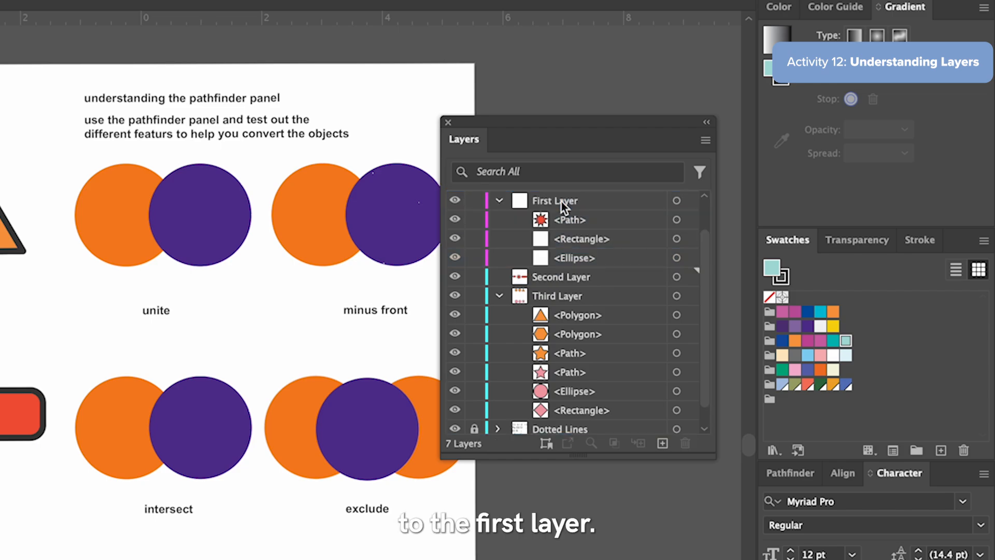
Move the pink star, circle and diamond from Third Layer into Second Layer
{"action": "left_click", "coordinate": [572, 372]}
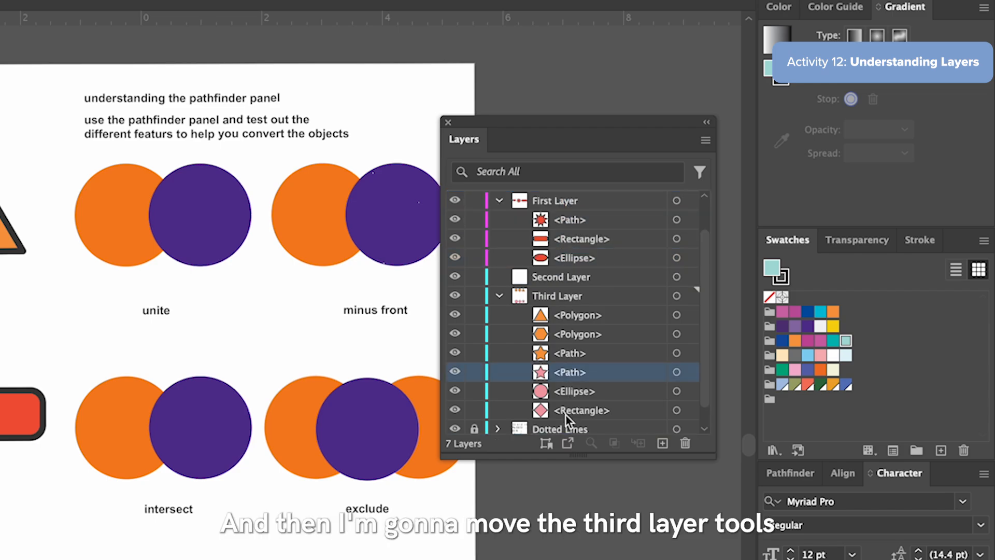
{"action": "left_click", "coordinate": [570, 412], "text": "shift"}
{"action": "left_click_drag", "start_coordinate": [573, 373], "coordinate": [556, 275]}
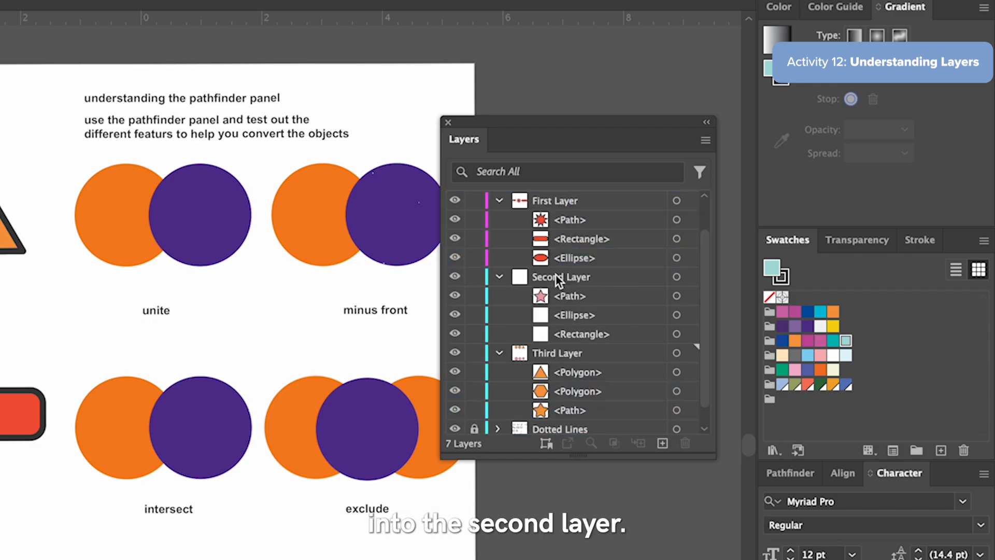
Make the layers list slightly taller and collapse First Layer, Second Layer and Third Layer
{"action": "scroll", "coordinate": [303, 259], "scroll_direction": "right", "scroll_amount": 5}
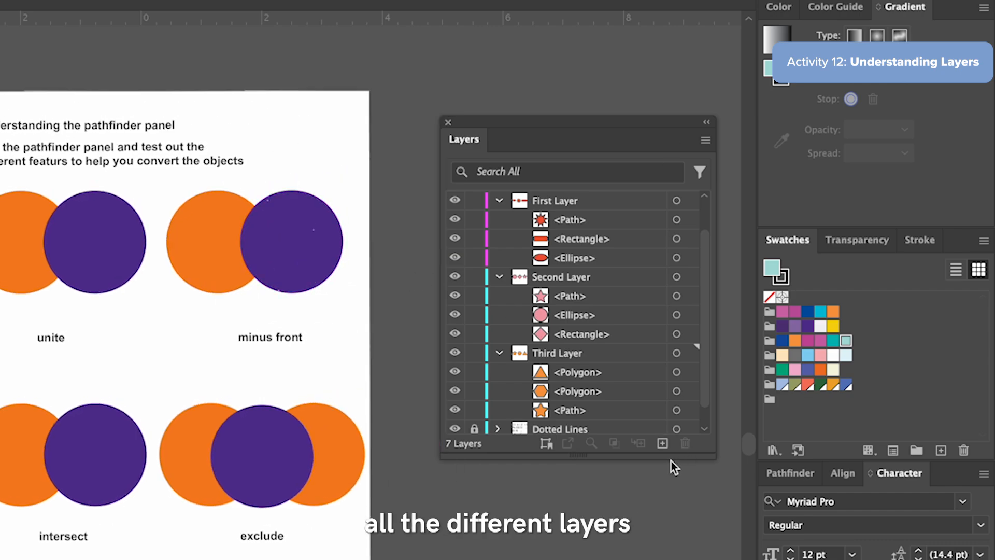
{"action": "left_click_drag", "start_coordinate": [669, 459], "coordinate": [642, 478]}
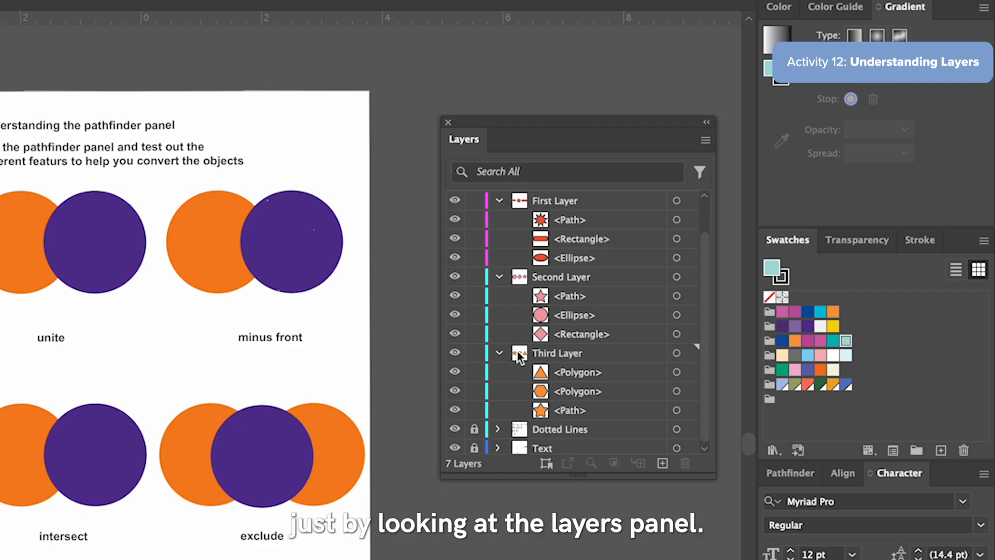
{"action": "scroll", "coordinate": [552, 346], "scroll_direction": "up", "scroll_amount": 2}
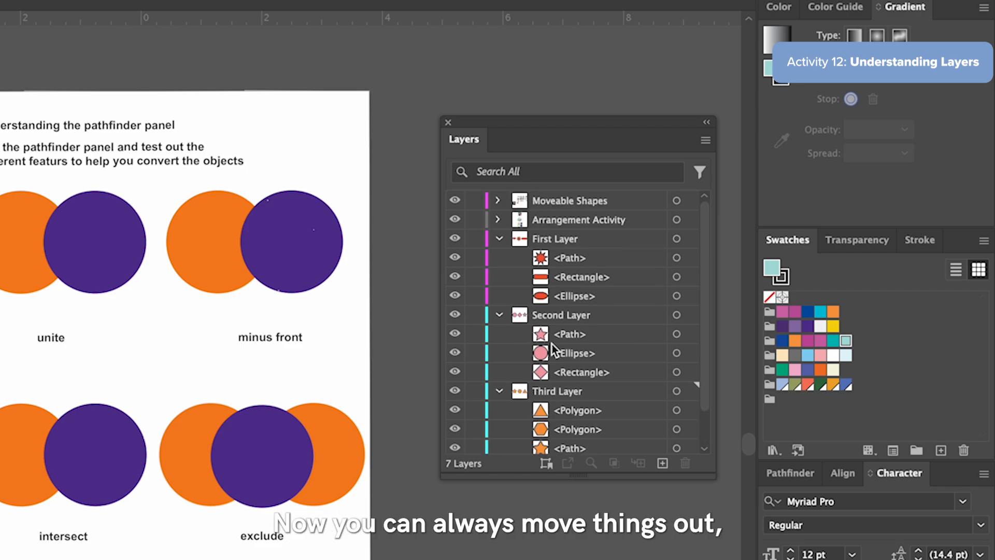
{"action": "left_click", "coordinate": [500, 239]}
{"action": "left_click", "coordinate": [500, 258]}
{"action": "left_click", "coordinate": [499, 278]}
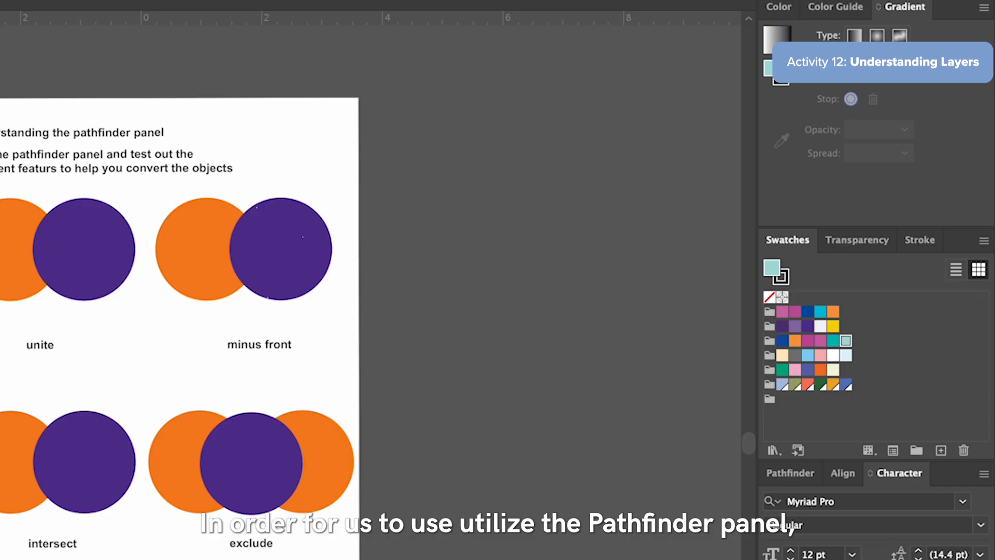
Detach the Pathfinder panel so it floats beside the pathfinder exercise, and clear the selection of the circles
{"action": "left_click_drag", "start_coordinate": [811, 473], "coordinate": [463, 130]}
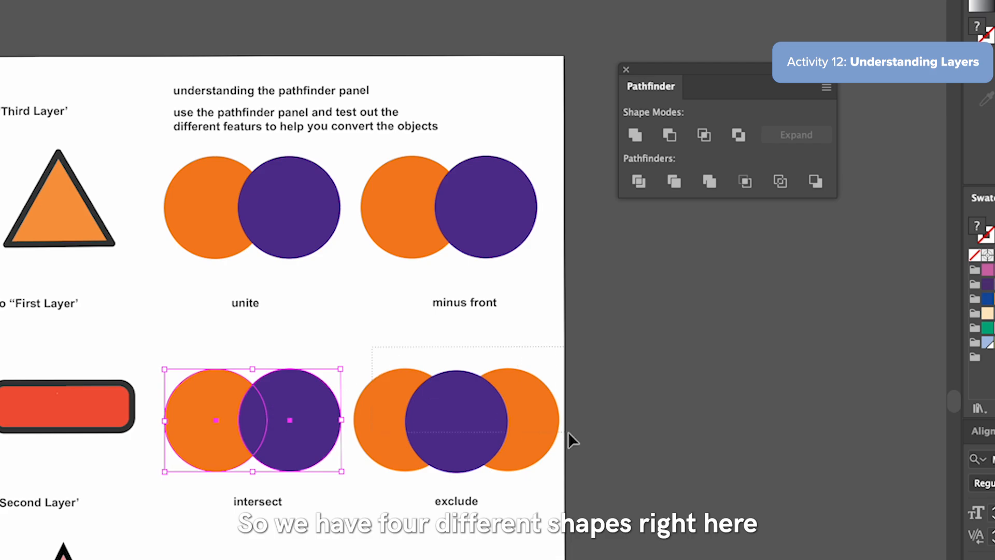
{"action": "left_click", "coordinate": [570, 430]}
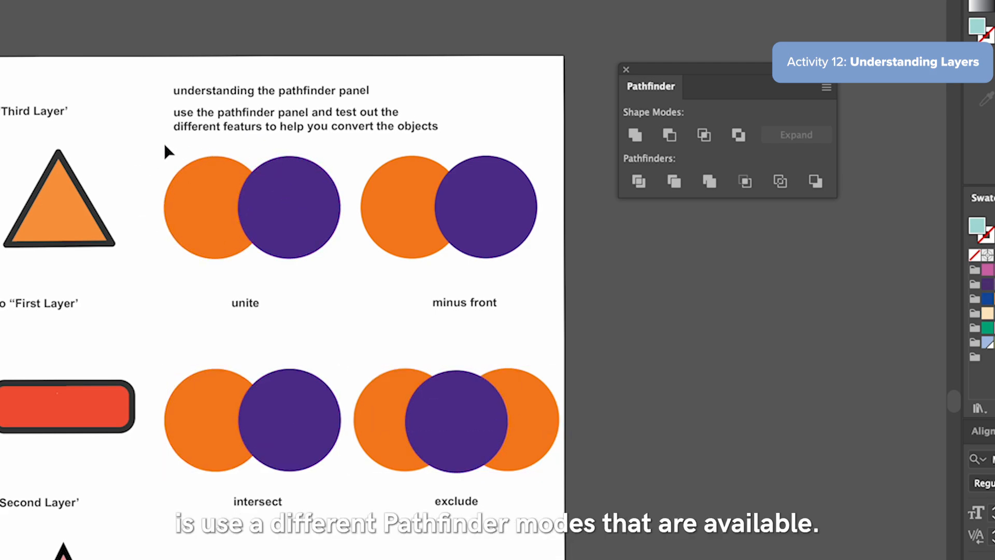
Unite the two circles of the "unite" example and apply Minus Front to the pair of the "minus front" example
{"action": "left_click_drag", "start_coordinate": [173, 148], "coordinate": [184, 164]}
{"action": "left_click_drag", "start_coordinate": [314, 217], "coordinate": [317, 219]}
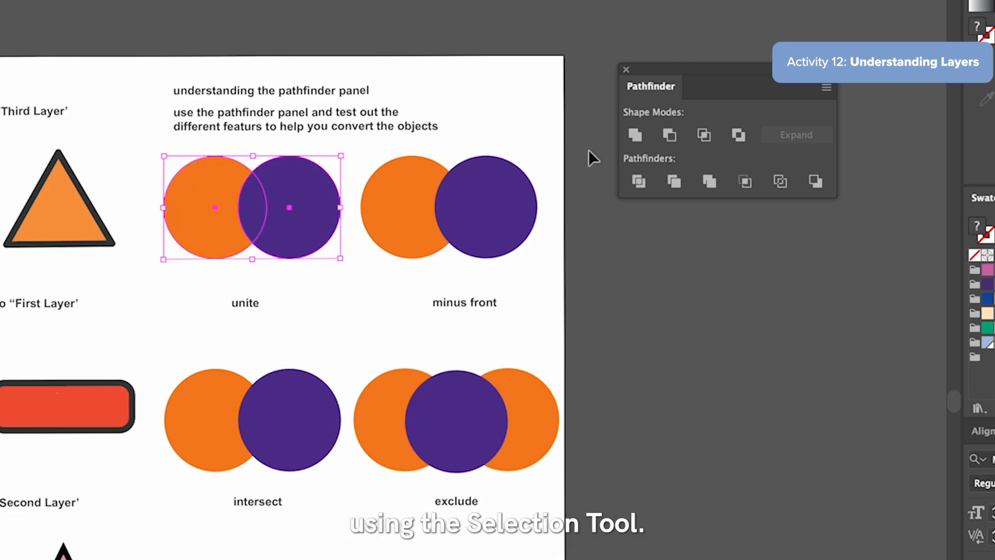
{"action": "left_click", "coordinate": [635, 136]}
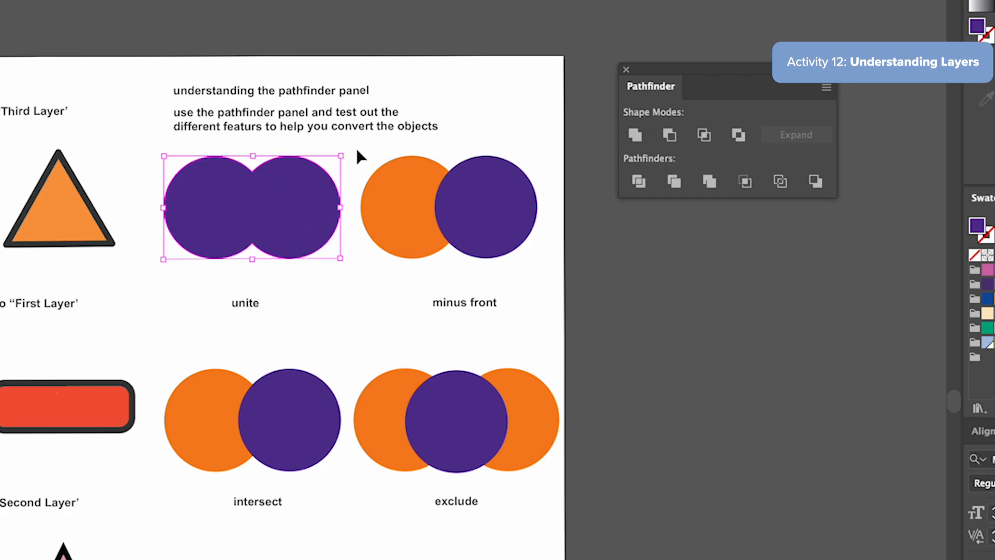
{"action": "left_click", "coordinate": [524, 209]}
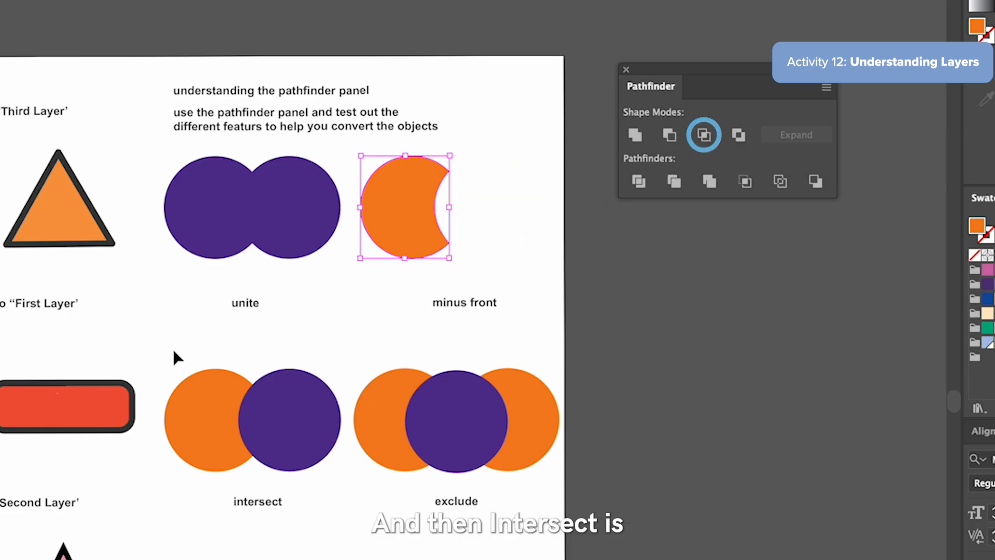
Apply Intersect to the circle pair of the "intersect" example and Exclude to the circles of the "exclude" example
{"action": "left_click_drag", "start_coordinate": [309, 418], "coordinate": [311, 419]}
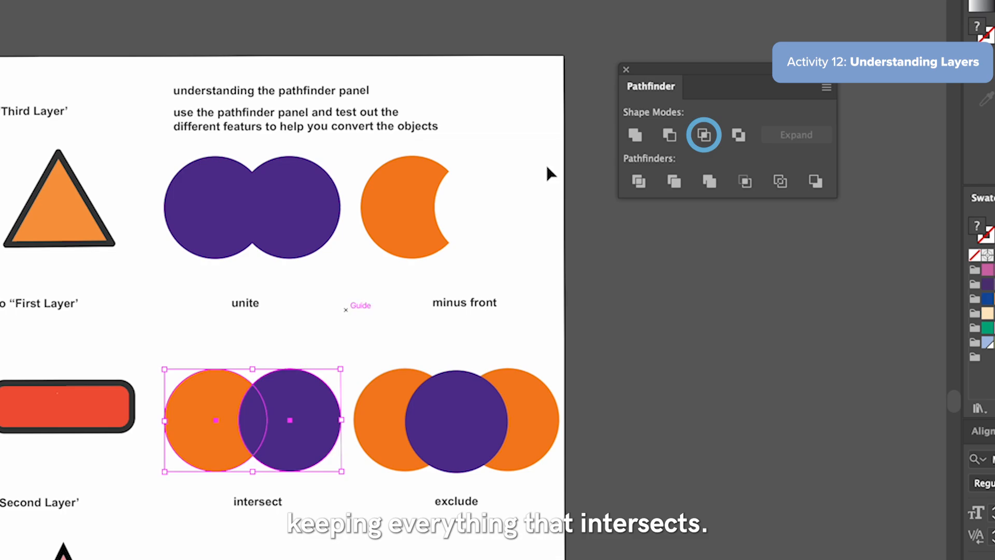
{"action": "left_click", "coordinate": [703, 134]}
{"action": "left_click_drag", "start_coordinate": [363, 356], "coordinate": [565, 414]}
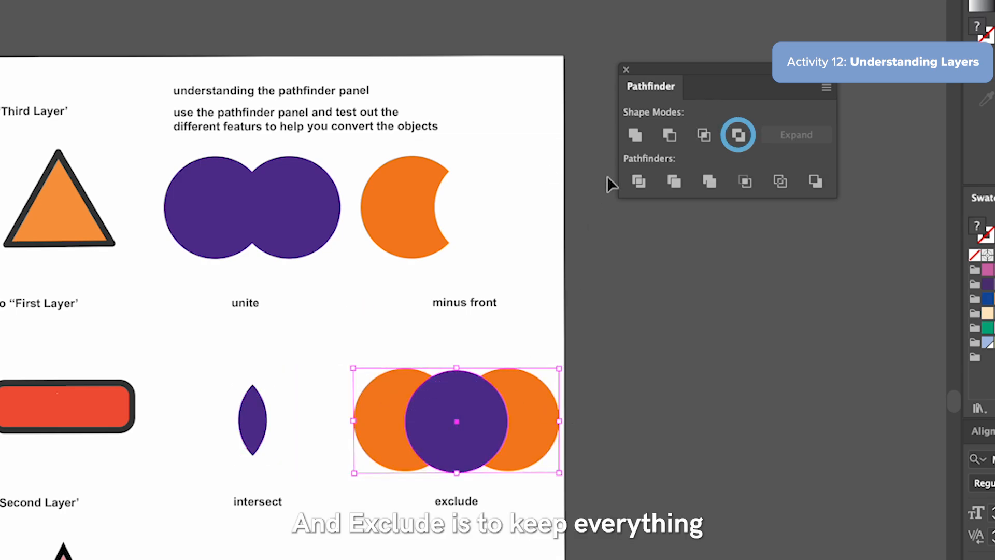
{"action": "left_click", "coordinate": [745, 134]}
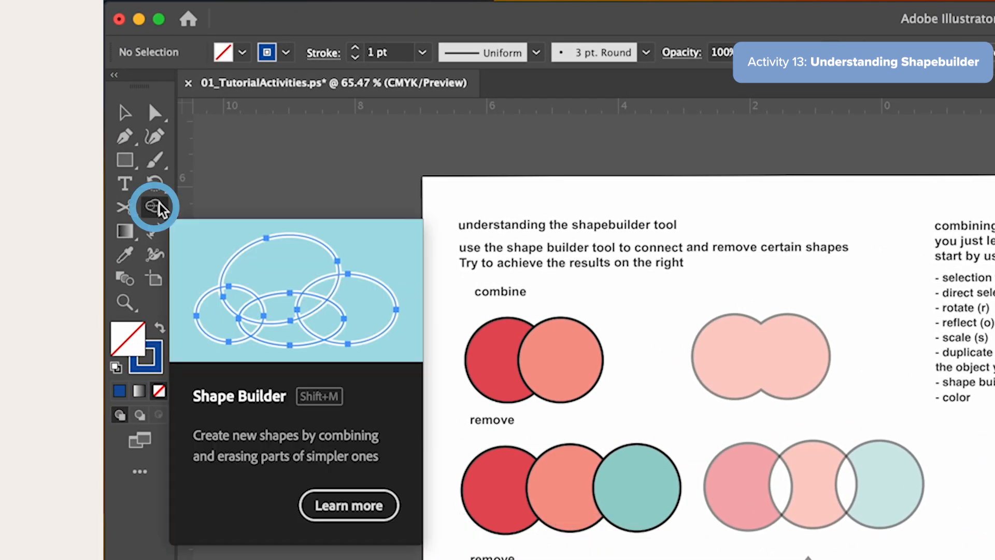
Combine the two overlapping circles of the "combine" example into one shape with the Shape Builder tool
{"action": "left_click", "coordinate": [109, 147]}
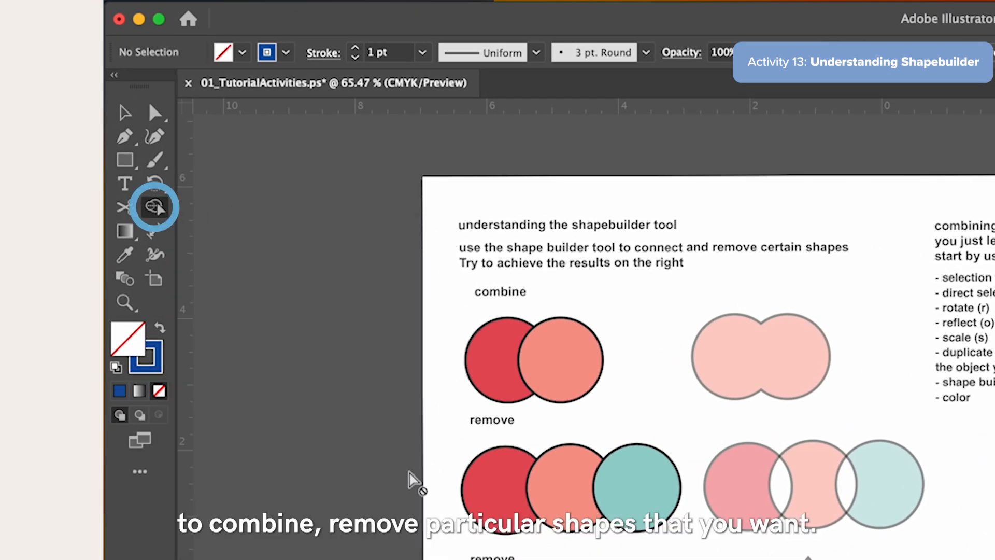
{"action": "key", "text": "v"}
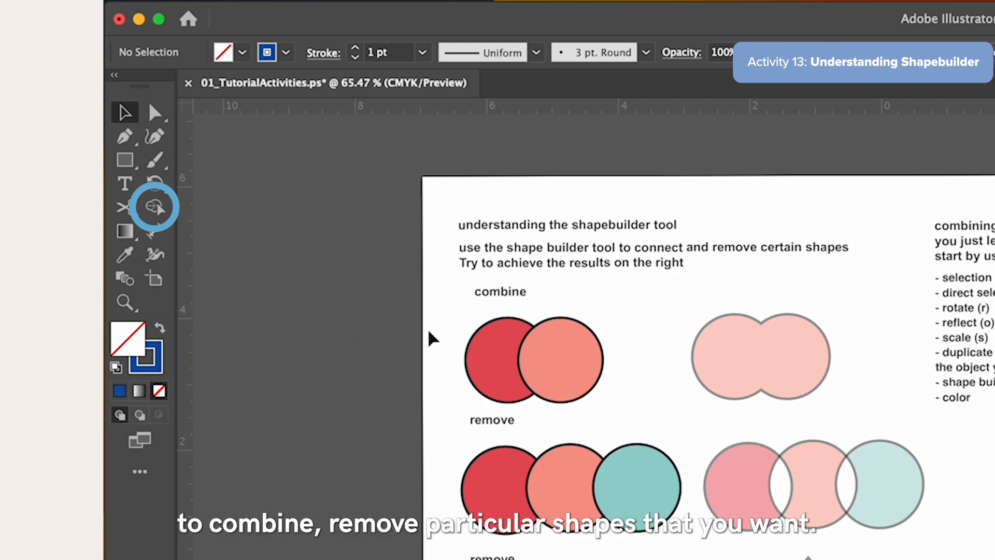
{"action": "left_click_drag", "start_coordinate": [455, 340], "coordinate": [596, 382]}
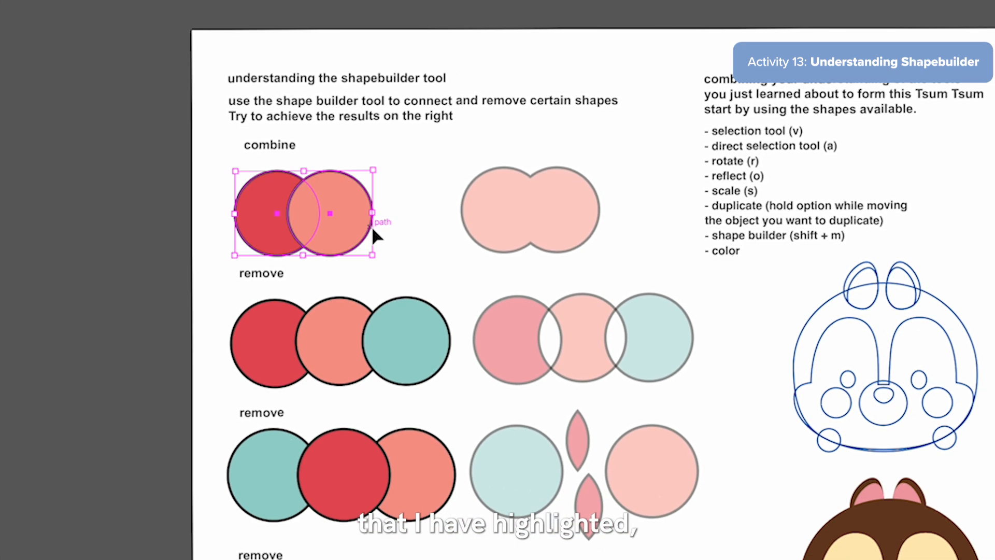
{"action": "key", "text": "shift+m"}
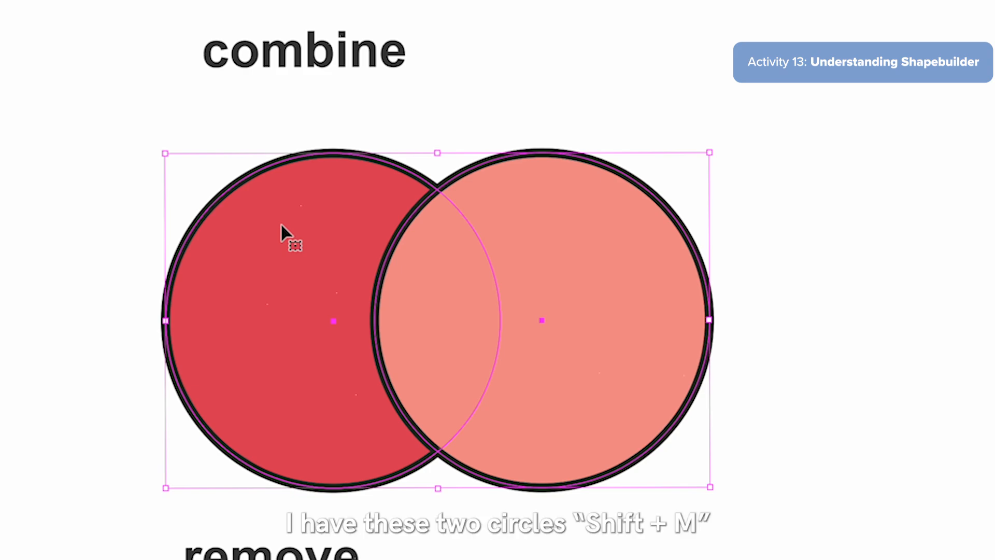
{"action": "key", "text": "shift+m"}
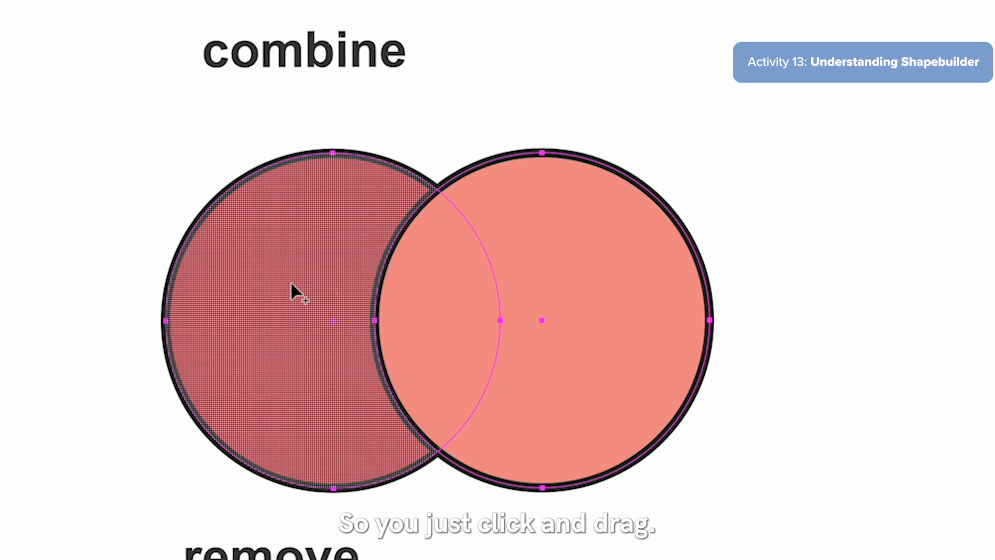
{"action": "mouse_move", "coordinate": [298, 283]}
{"action": "left_mouse_down"}
{"action": "mouse_move", "coordinate": [399, 307]}
{"action": "mouse_move", "coordinate": [537, 283]}
{"action": "left_mouse_up"}
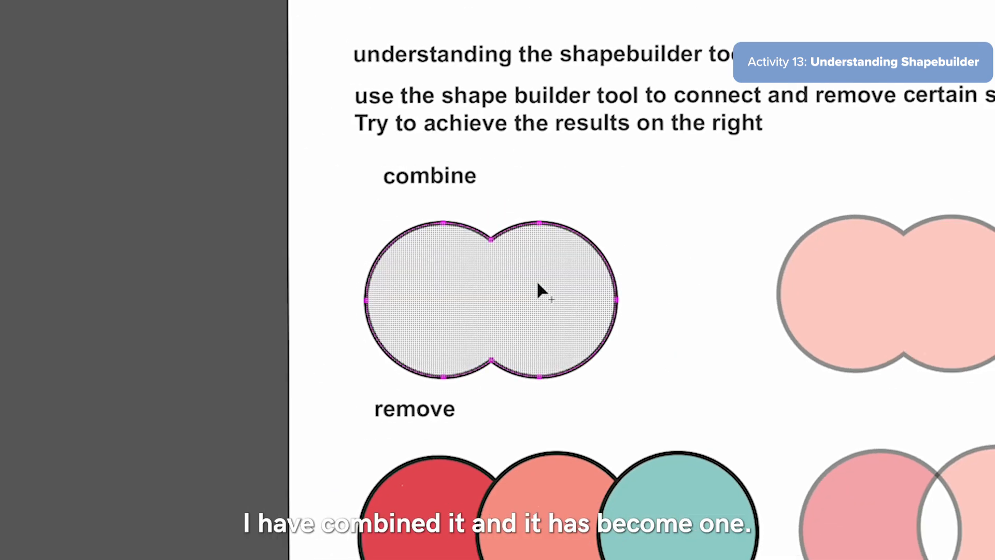
Remove both overlap areas from the three circles of the first "remove" example with Shape Builder, and clear the selection
{"action": "left_click", "coordinate": [564, 456]}
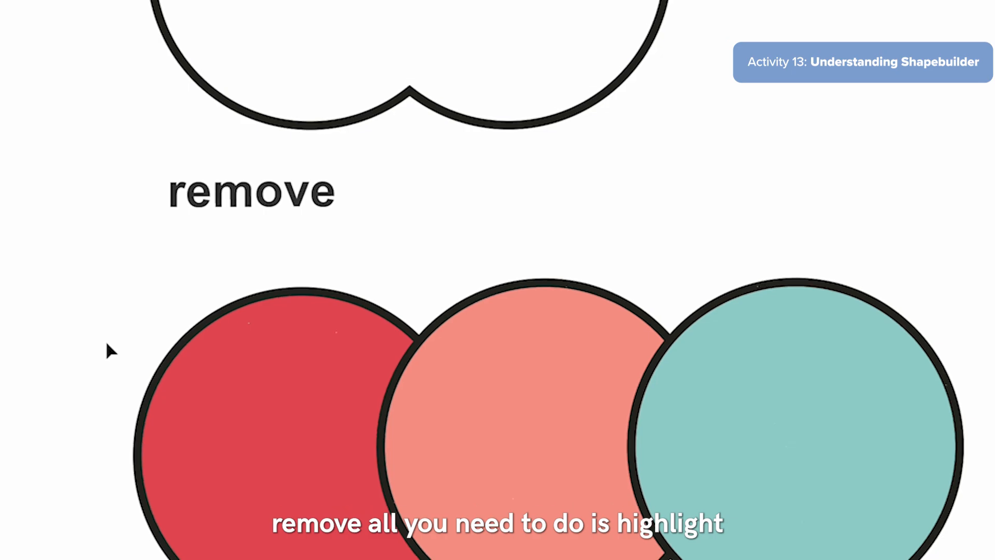
{"action": "left_click_drag", "start_coordinate": [275, 388], "coordinate": [766, 510]}
{"action": "left_click_drag", "start_coordinate": [549, 332], "coordinate": [872, 382]}
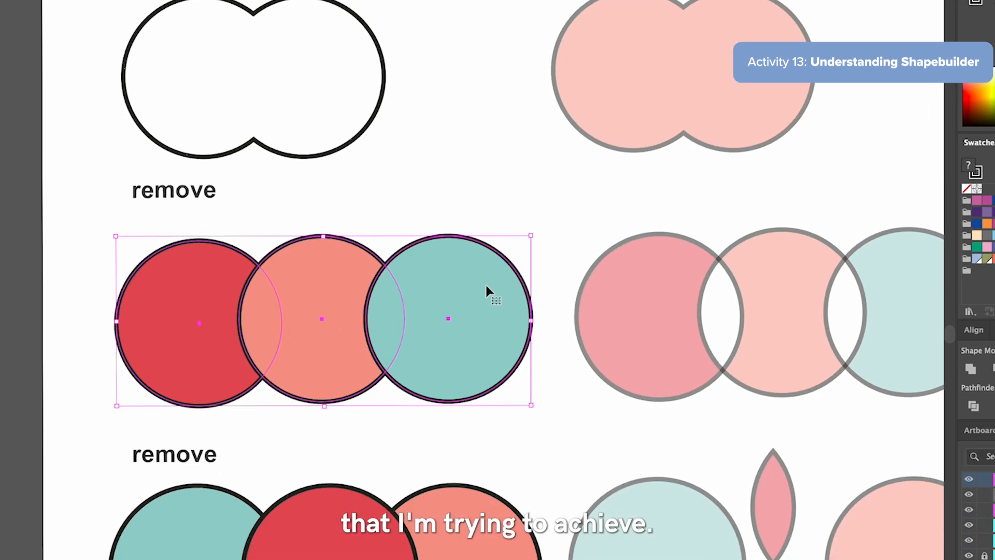
{"action": "key", "text": "shift+m"}
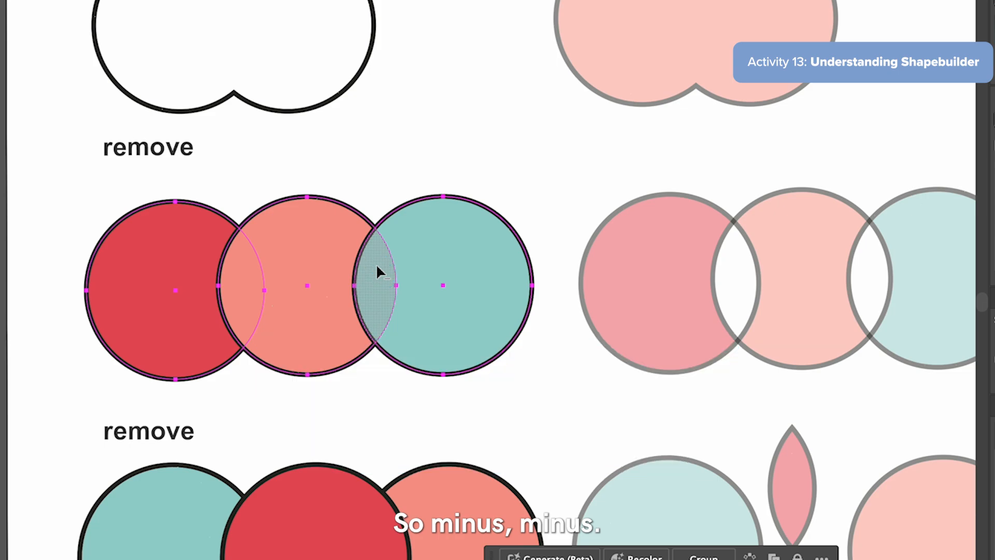
{"action": "left_click", "coordinate": [378, 270], "text": "alt"}
{"action": "left_click", "coordinate": [239, 269], "text": "alt"}
{"action": "key", "text": "v"}
{"action": "left_click", "coordinate": [414, 162]}
{"action": "scroll", "coordinate": [413, 163], "scroll_direction": "down", "scroll_amount": 1}
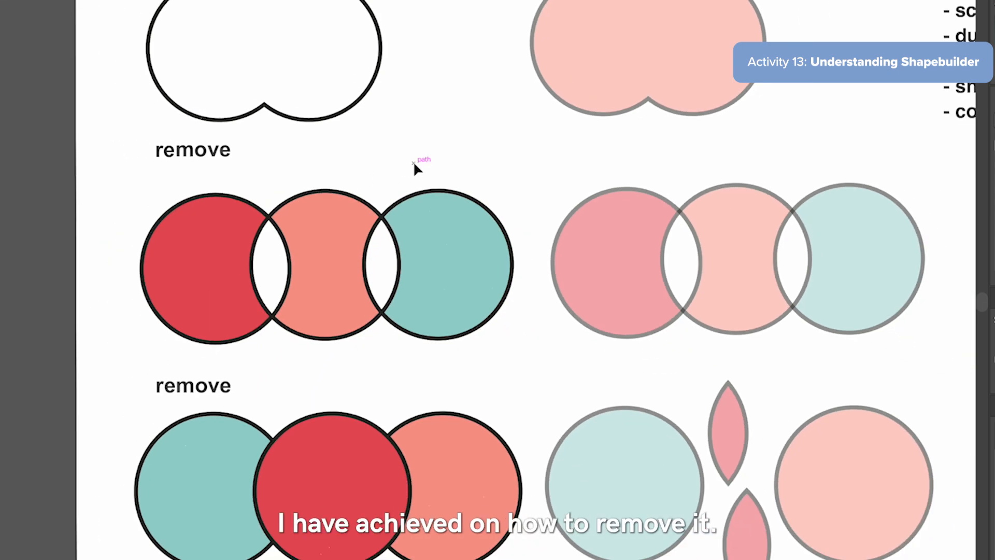
Remove the red circle's middle area in the second "remove" example with Shape Builder, and move its two leaf-shaped overlaps between the outer circles
{"action": "scroll", "coordinate": [413, 163], "scroll_direction": "down", "scroll_amount": 4}
{"action": "left_click_drag", "start_coordinate": [132, 199], "coordinate": [478, 360]}
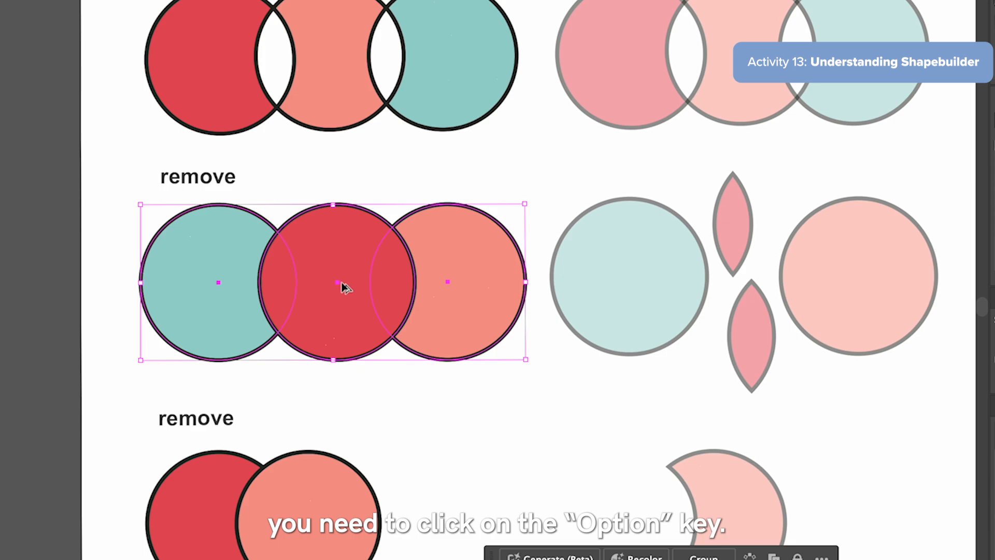
{"action": "key", "text": "shift+m"}
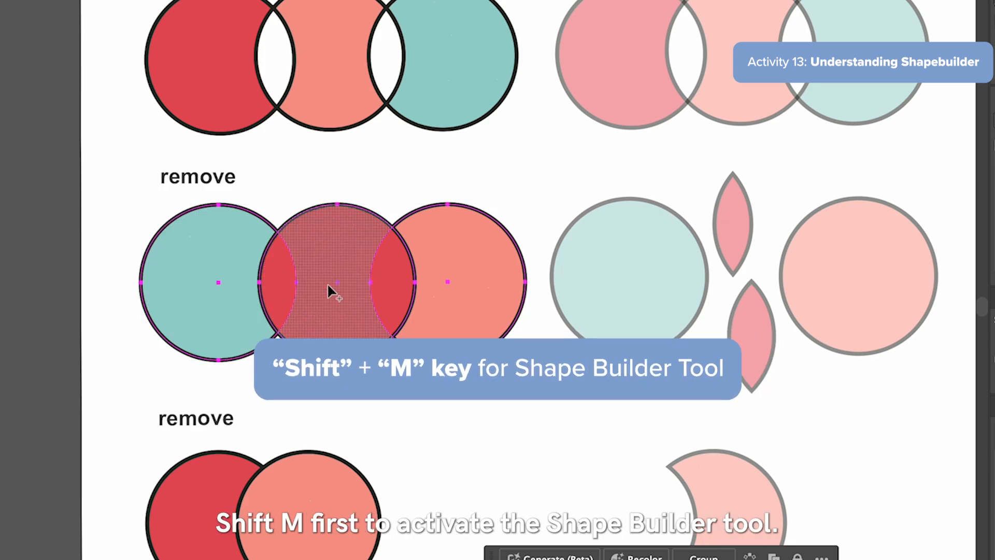
{"action": "left_click", "coordinate": [350, 254], "text": "alt"}
{"action": "left_click_drag", "start_coordinate": [299, 289], "coordinate": [332, 220]}
{"action": "left_click_drag", "start_coordinate": [390, 285], "coordinate": [354, 301]}
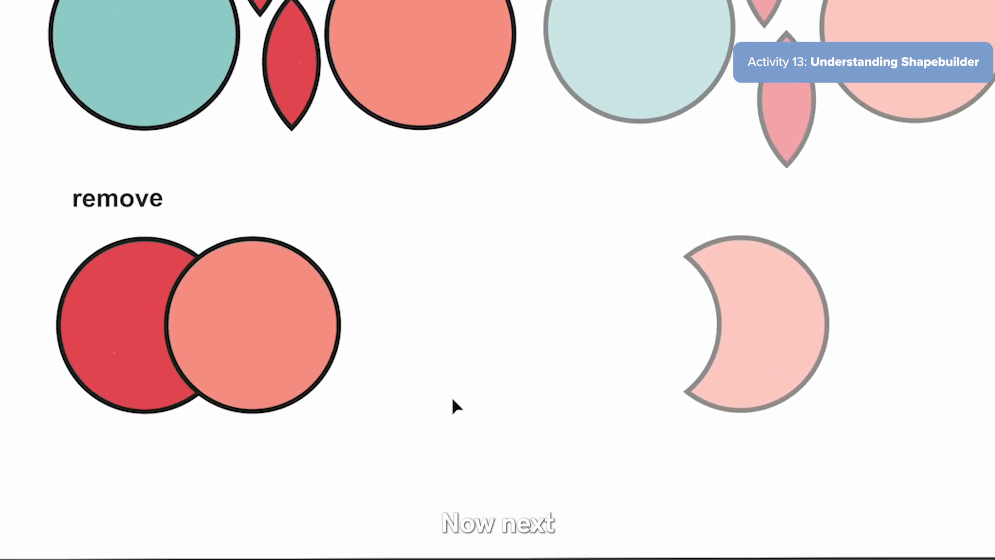
Remove the red circle and its overlap from the last "remove" example with Shape Builder, leaving a salmon crescent
{"action": "left_click", "coordinate": [93, 285]}
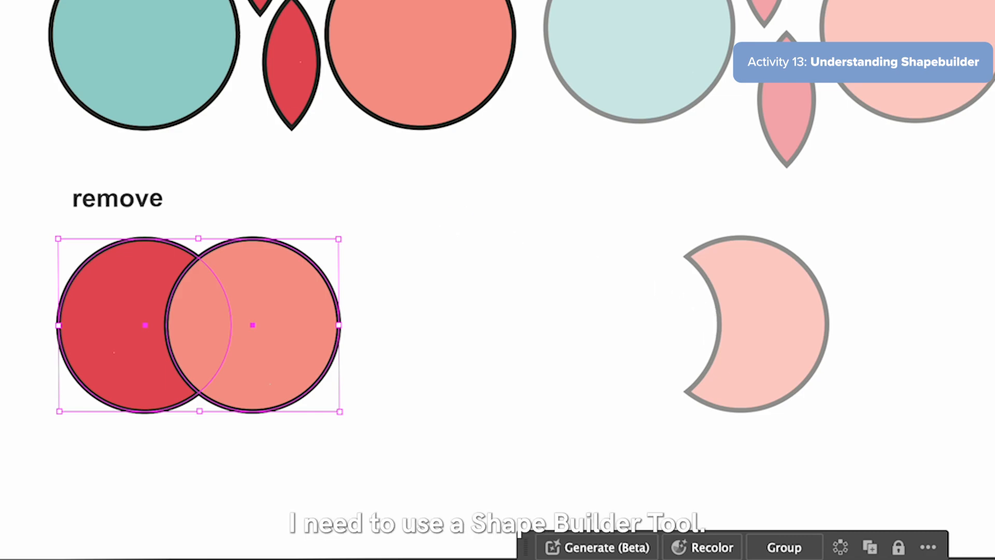
{"action": "key", "text": "shift+m"}
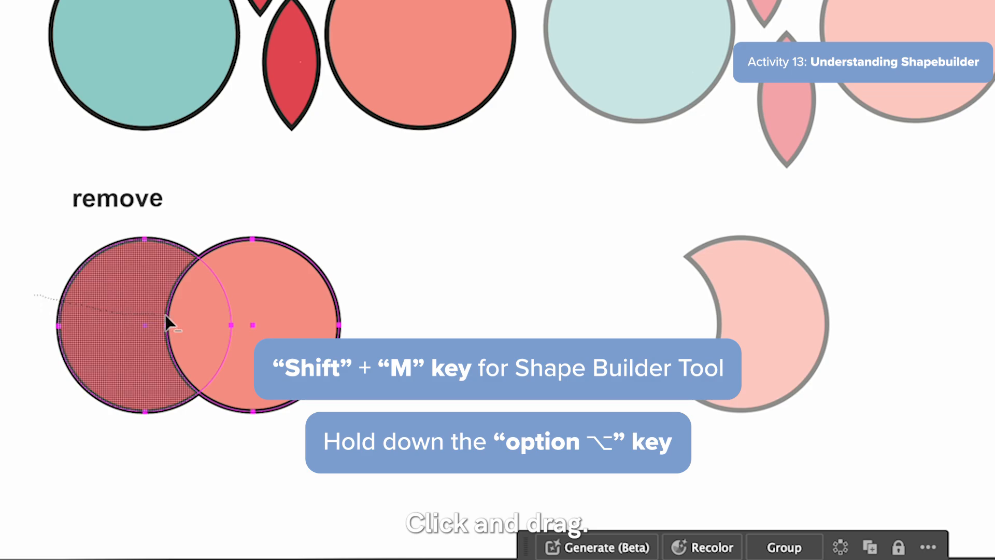
{"action": "left_click_drag", "start_coordinate": [160, 316], "coordinate": [199, 315]}
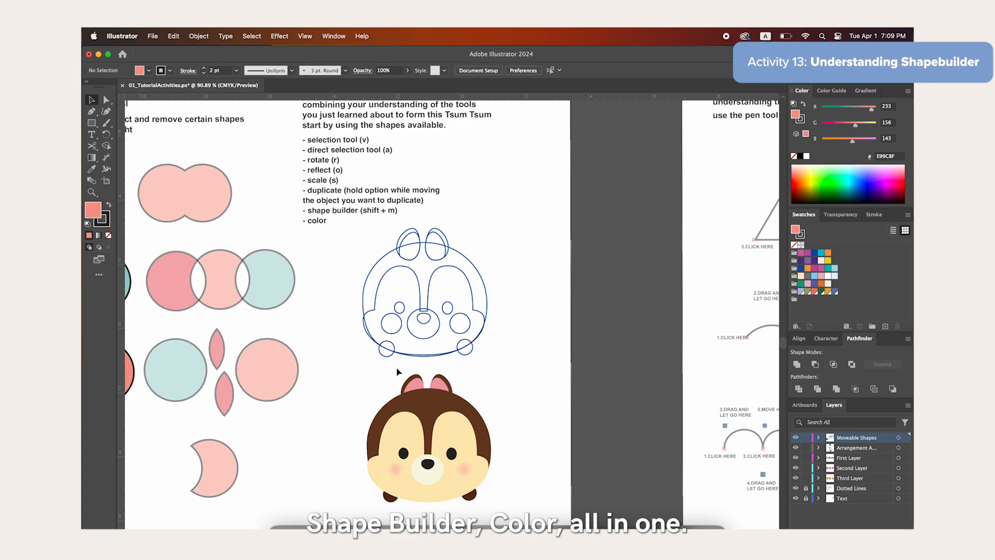
Sample the chipmunk head's brown and inner ear's pink with the Eyedropper, and store both in the empty swatch group
{"action": "scroll", "coordinate": [446, 384], "scroll_direction": "down", "scroll_amount": 2}
{"action": "scroll", "coordinate": [446, 384], "scroll_direction": "up", "scroll_amount": 5}
{"action": "scroll", "coordinate": [446, 384], "scroll_direction": "down", "scroll_amount": 1}
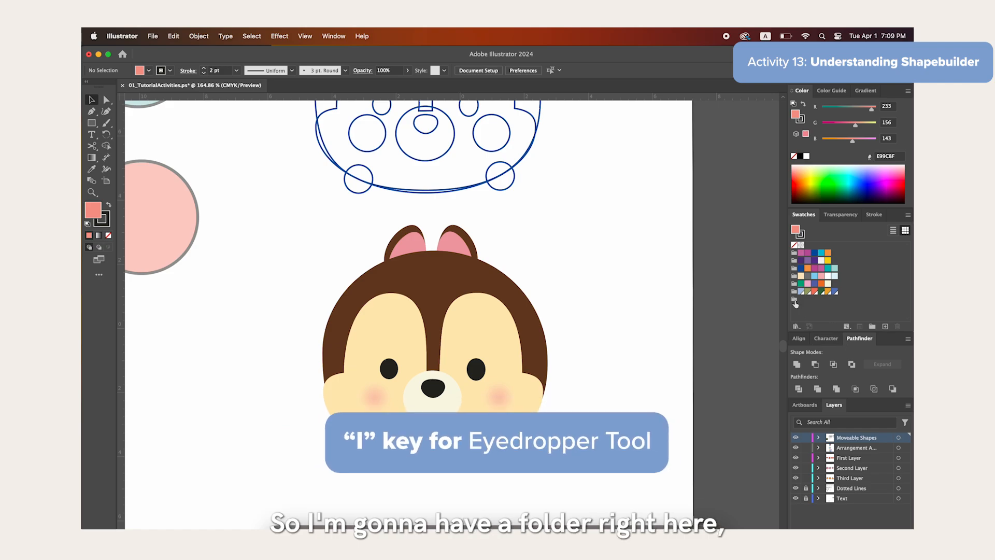
{"action": "key", "text": "i"}
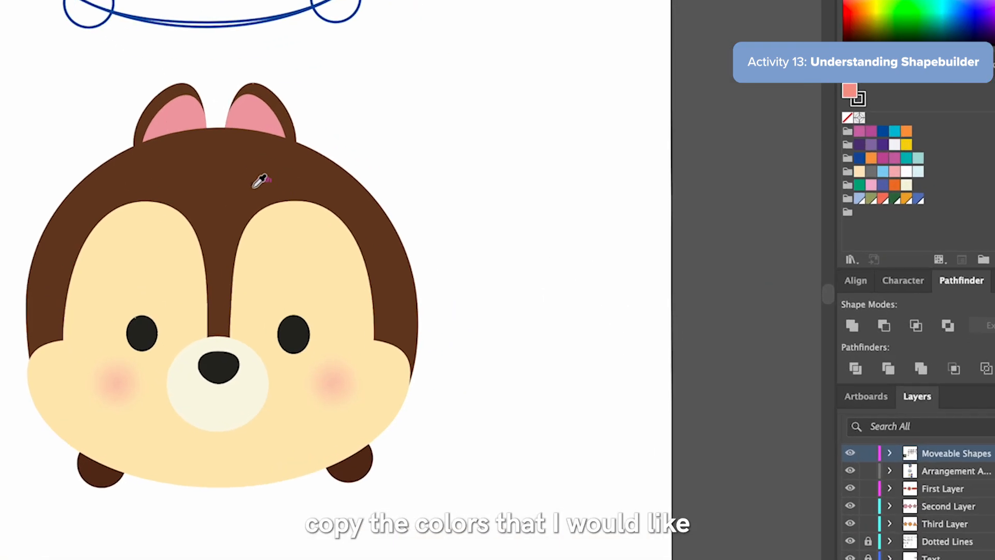
{"action": "left_click", "coordinate": [261, 180]}
{"action": "left_click_drag", "start_coordinate": [848, 92], "coordinate": [856, 216]}
{"action": "left_click", "coordinate": [274, 111]}
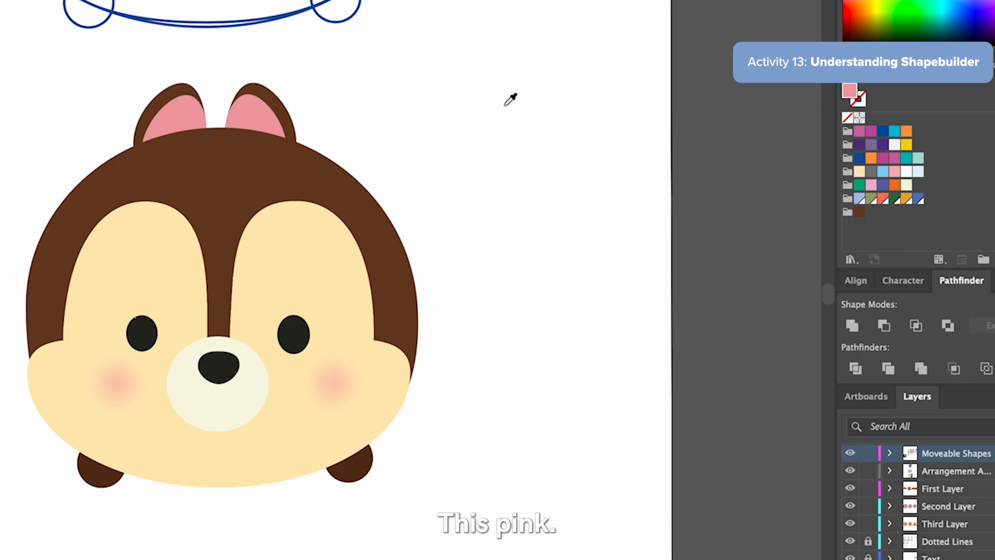
{"action": "left_click_drag", "start_coordinate": [849, 92], "coordinate": [870, 212]}
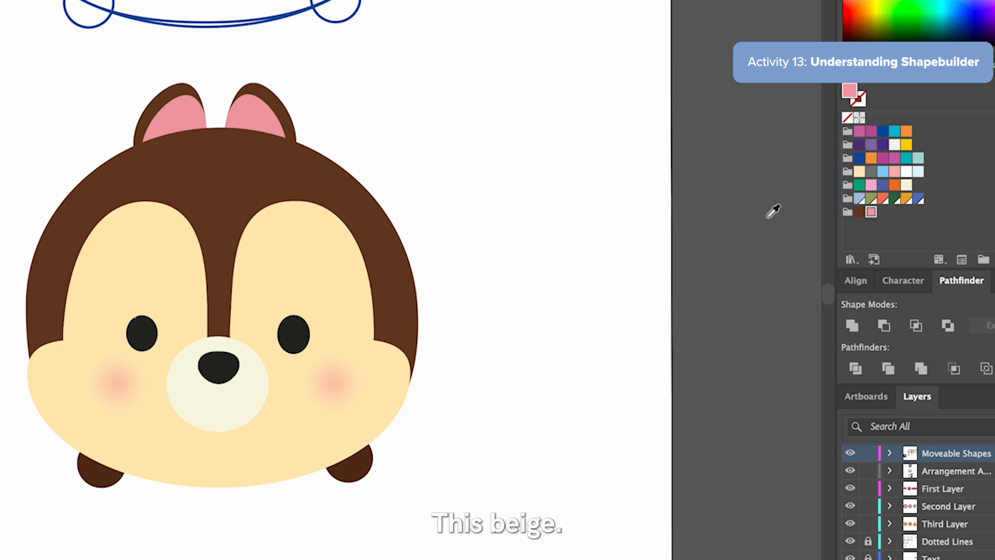
Sample the chipmunk's beige face, black facial feature and cream muzzle, and add the three colours to the swatches
{"action": "left_click", "coordinate": [308, 362]}
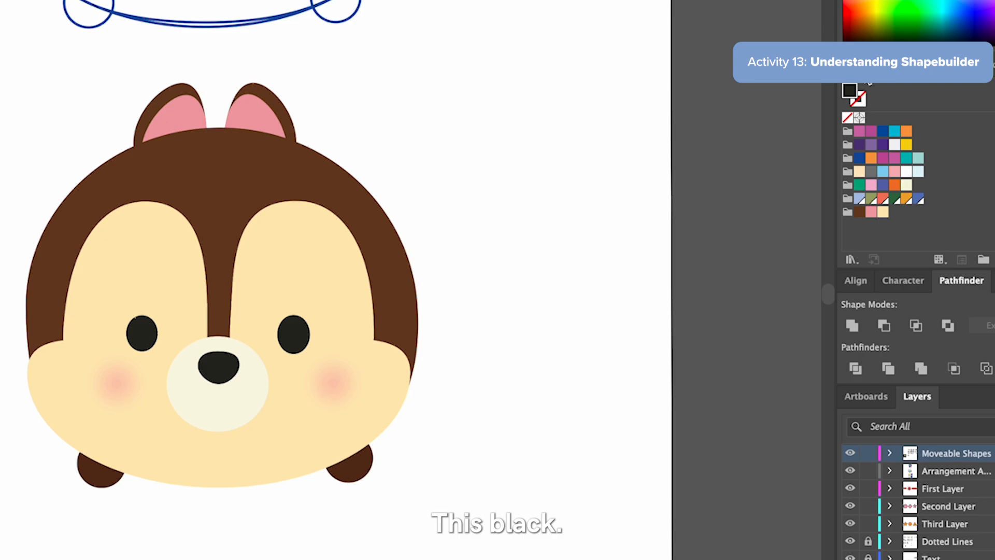
{"action": "left_click_drag", "start_coordinate": [849, 90], "coordinate": [894, 210]}
{"action": "left_click", "coordinate": [211, 424]}
{"action": "left_click_drag", "start_coordinate": [849, 91], "coordinate": [890, 207]}
{"action": "key", "text": "v"}
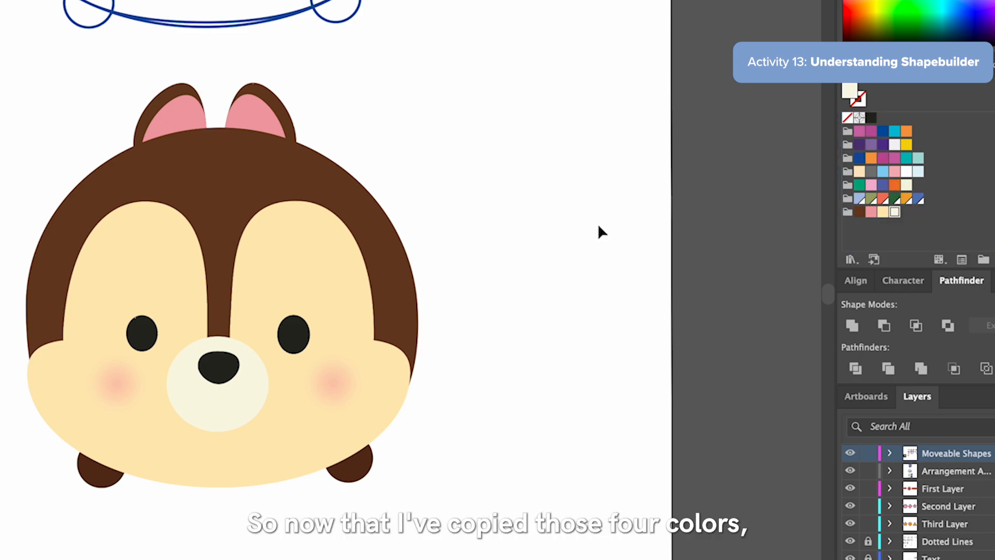
{"action": "left_click", "coordinate": [890, 223]}
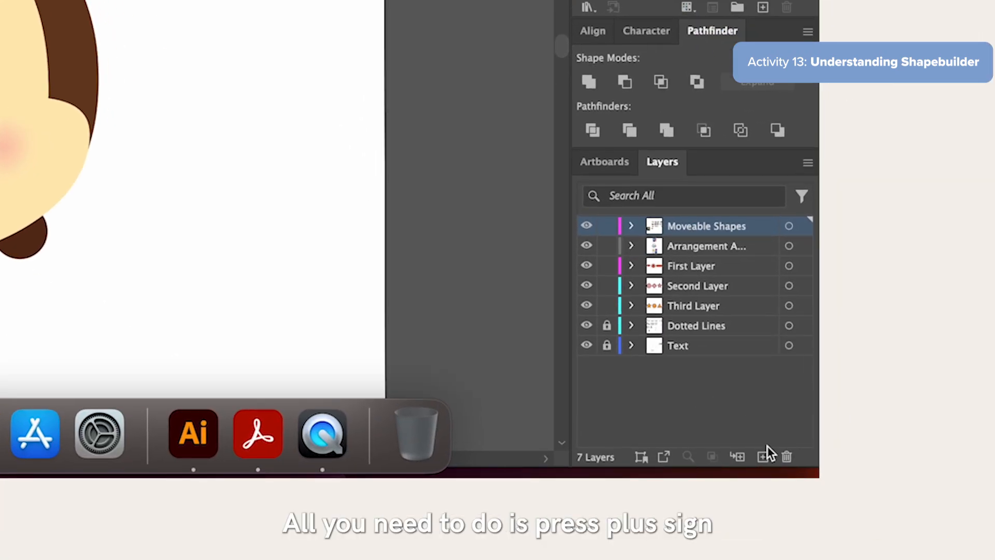
Create a new top layer named "Tsum Tsum"
{"action": "left_click", "coordinate": [764, 456]}
{"action": "double_click", "coordinate": [683, 225]}
{"action": "type", "text": "Tsum Tsum"}
{"action": "key", "text": "Return"}
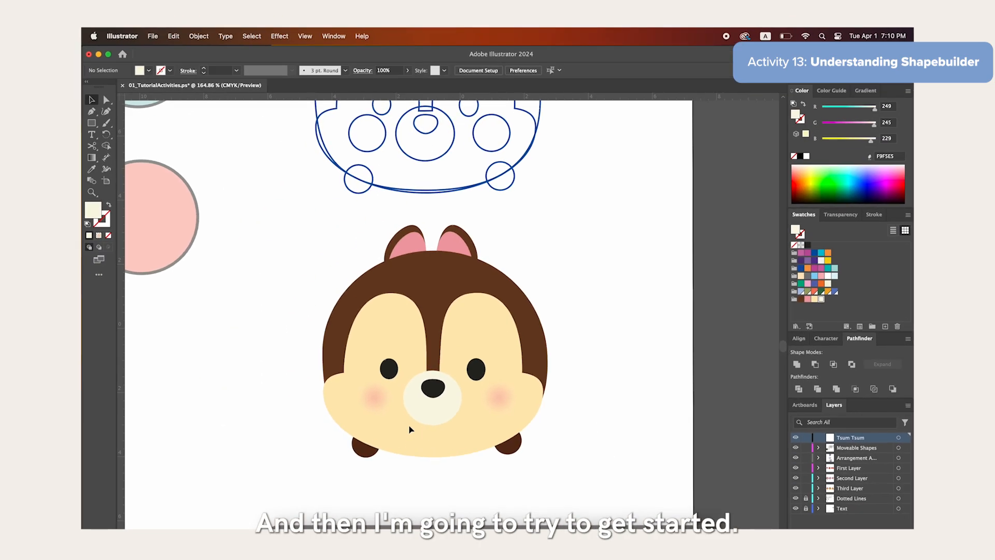
Draw a circle about 2.12 in across over the coloured chipmunk's head with the Ellipse tool
{"action": "scroll", "coordinate": [375, 380], "scroll_direction": "down", "scroll_amount": 3}
{"action": "scroll", "coordinate": [376, 380], "scroll_direction": "up", "scroll_amount": 2}
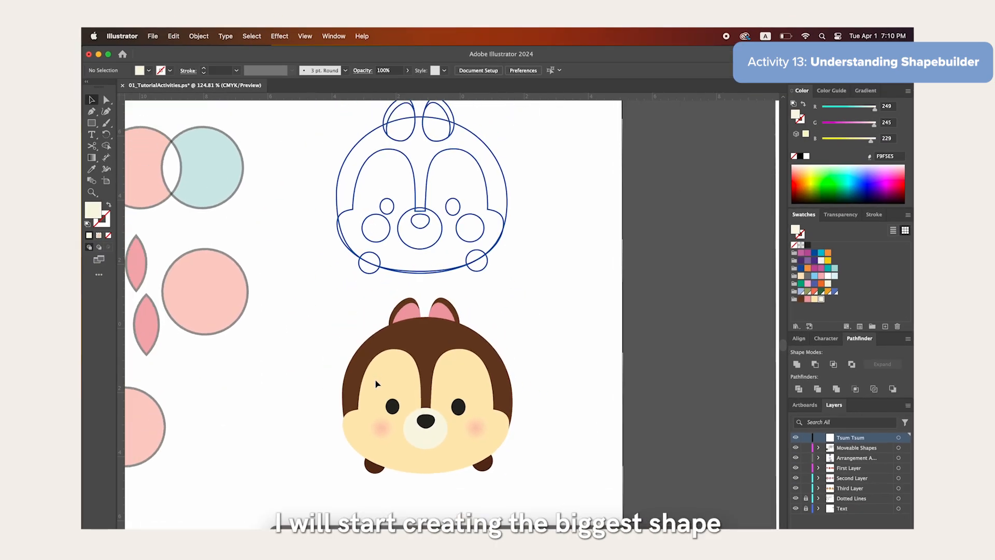
{"action": "scroll", "coordinate": [386, 401], "scroll_direction": "down", "scroll_amount": 2}
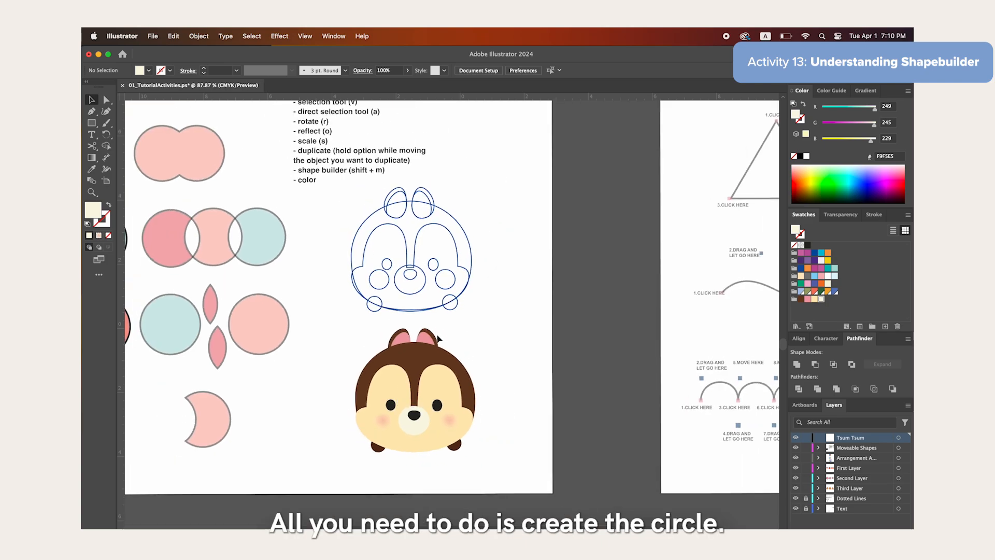
{"action": "scroll", "coordinate": [415, 374], "scroll_direction": "up", "scroll_amount": 6}
{"action": "scroll", "coordinate": [416, 378], "scroll_direction": "down", "scroll_amount": 2}
{"action": "scroll", "coordinate": [415, 380], "scroll_direction": "down", "scroll_amount": 3}
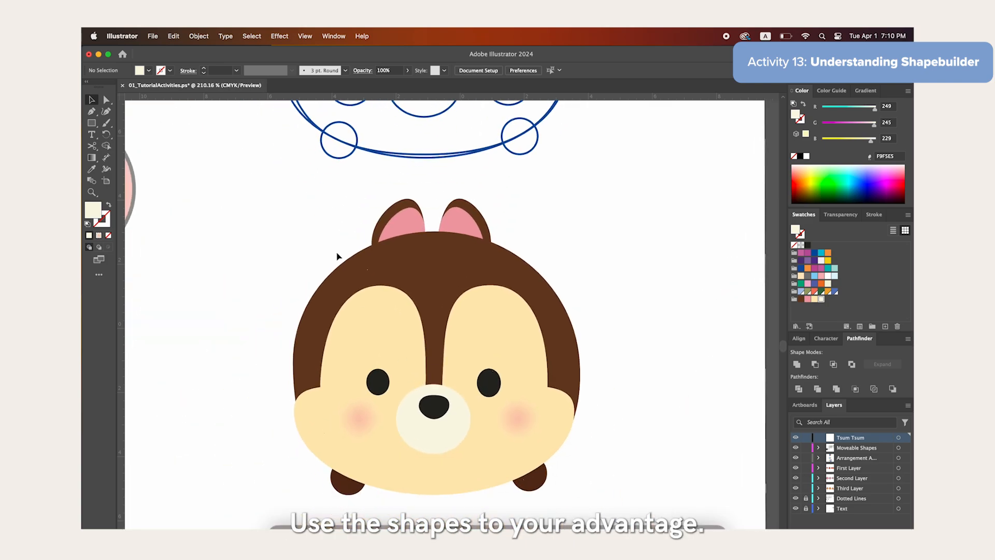
{"action": "left_click_drag", "start_coordinate": [98, 127], "coordinate": [123, 134]}
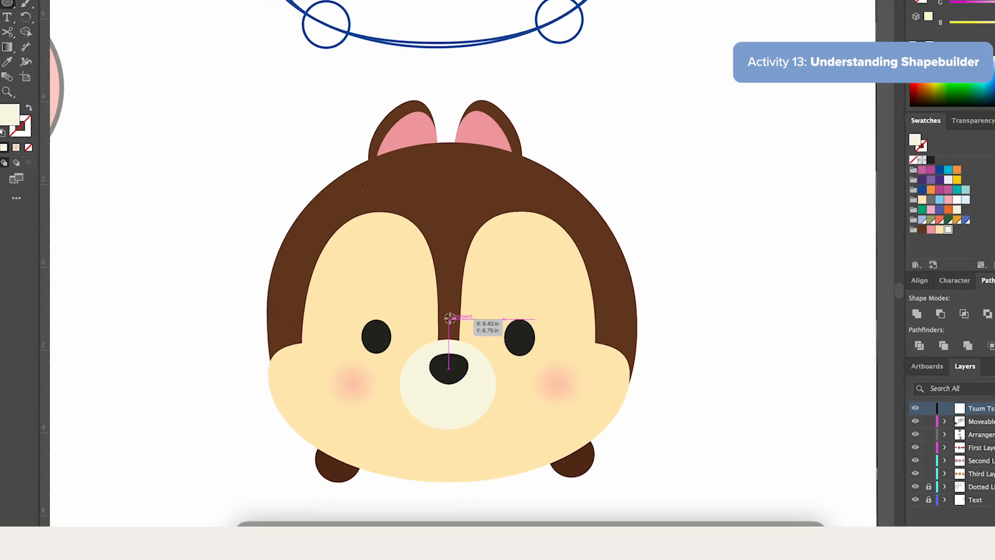
{"action": "left_click_drag", "start_coordinate": [433, 368], "coordinate": [513, 272]}
{"action": "left_click_drag", "start_coordinate": [550, 196], "coordinate": [595, 141]}
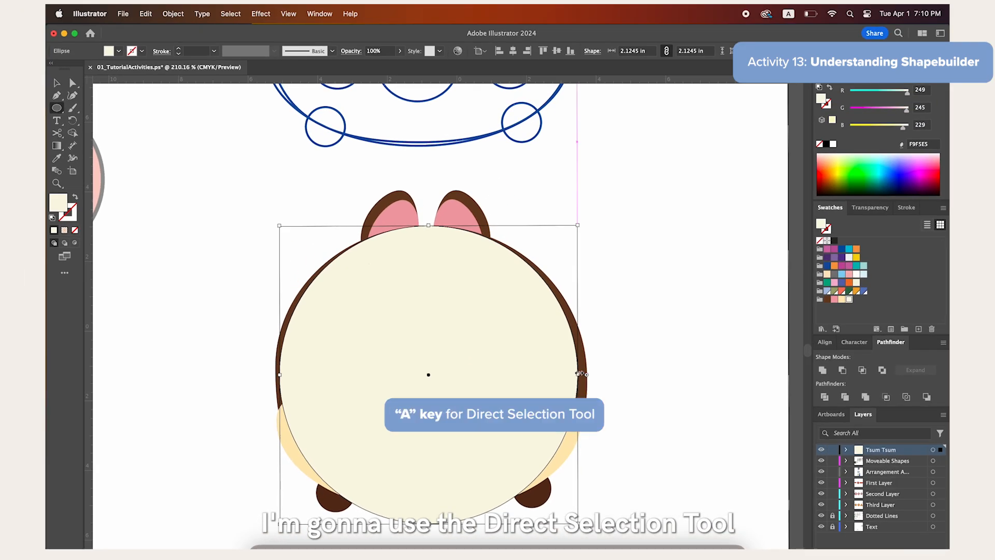
Pull the circle's side anchor points out to the head's edges and lengthen the top anchor's handles with Direct Selection
{"action": "key", "text": "a"}
{"action": "left_click_drag", "start_coordinate": [578, 375], "coordinate": [586, 375]}
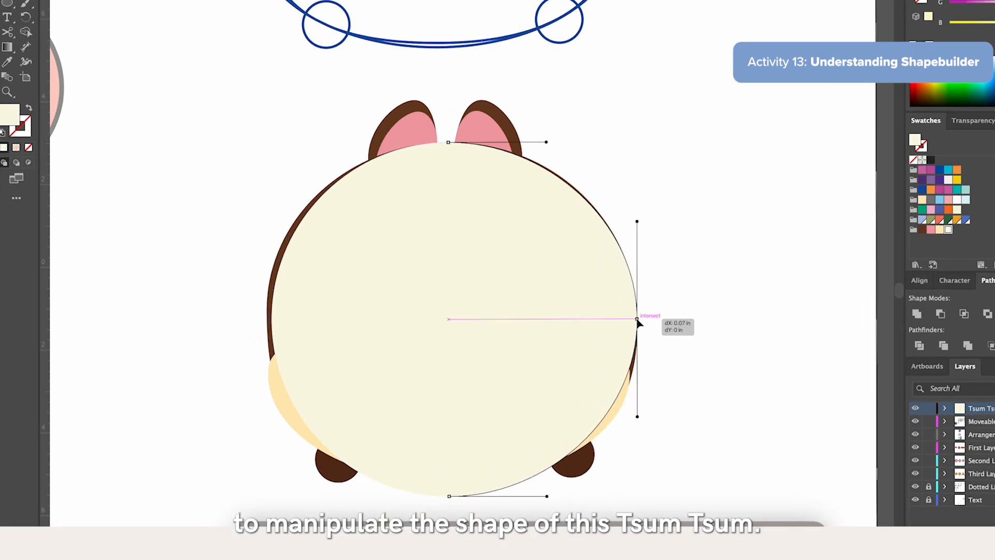
{"action": "left_click_drag", "start_coordinate": [639, 322], "coordinate": [638, 323]}
{"action": "left_click_drag", "start_coordinate": [269, 320], "coordinate": [264, 320]}
{"action": "left_click_drag", "start_coordinate": [350, 142], "coordinate": [338, 142]}
{"action": "left_click_drag", "start_coordinate": [449, 142], "coordinate": [557, 142]}
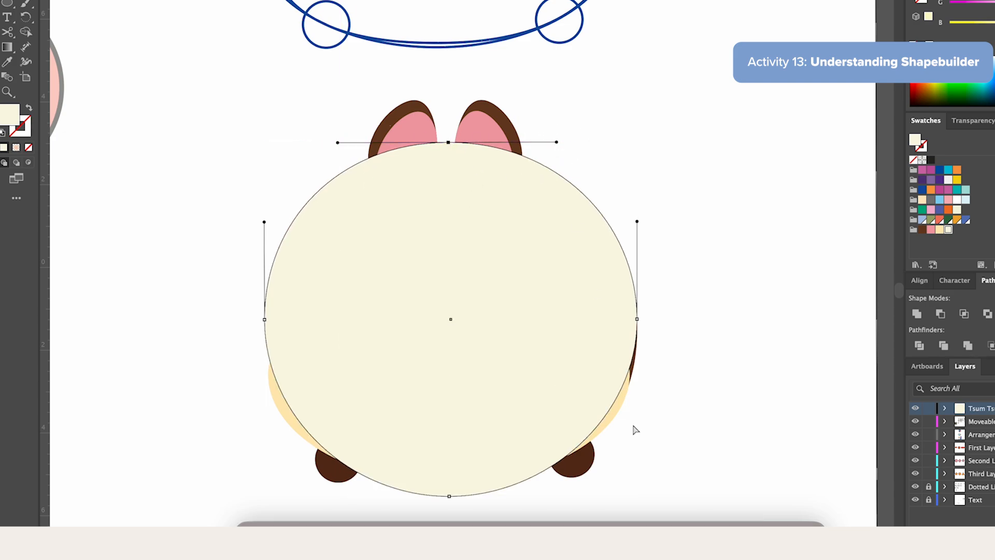
Extend the lower handles of the circle's side anchors down and outward to round out the cheeks
{"action": "left_click_drag", "start_coordinate": [634, 331], "coordinate": [646, 437]}
{"action": "left_click", "coordinate": [265, 320]}
{"action": "left_click_drag", "start_coordinate": [264, 418], "coordinate": [261, 425]}
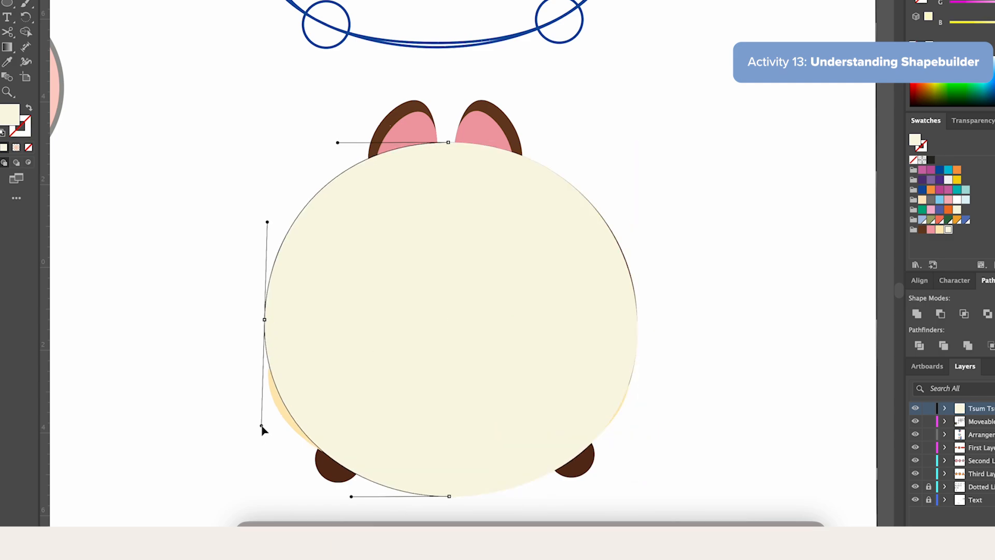
{"action": "key", "text": "v"}
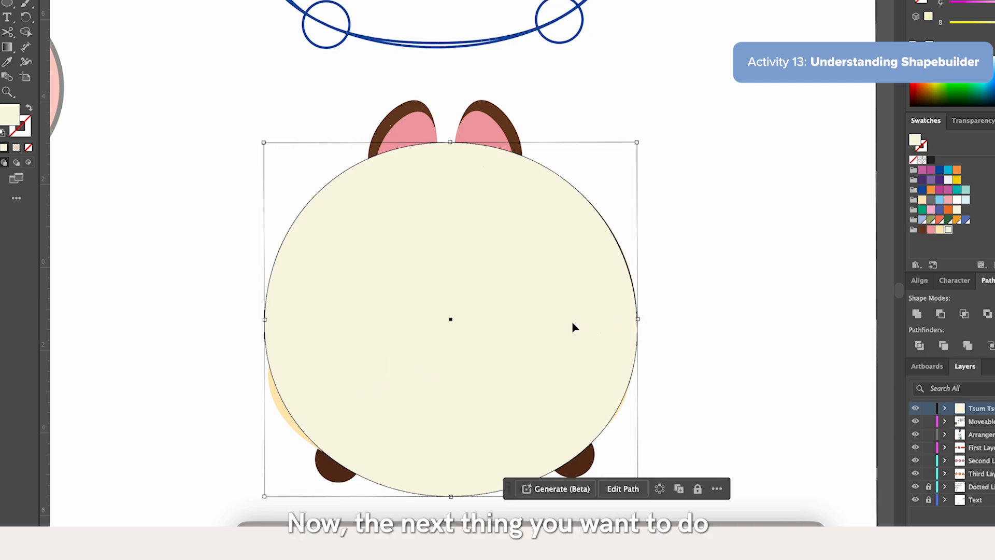
Move the head shape onto the blue outline drawing, fill it with the chipmunk's brown using the Eyedropper, and deselect it
{"action": "scroll", "coordinate": [572, 325], "scroll_direction": "down", "scroll_amount": 3}
{"action": "mouse_move", "coordinate": [531, 338]}
{"action": "left_mouse_down"}
{"action": "mouse_move", "coordinate": [728, 336]}
{"action": "mouse_move", "coordinate": [524, 121]}
{"action": "left_mouse_up"}
{"action": "key", "text": "i"}
{"action": "left_click", "coordinate": [540, 226]}
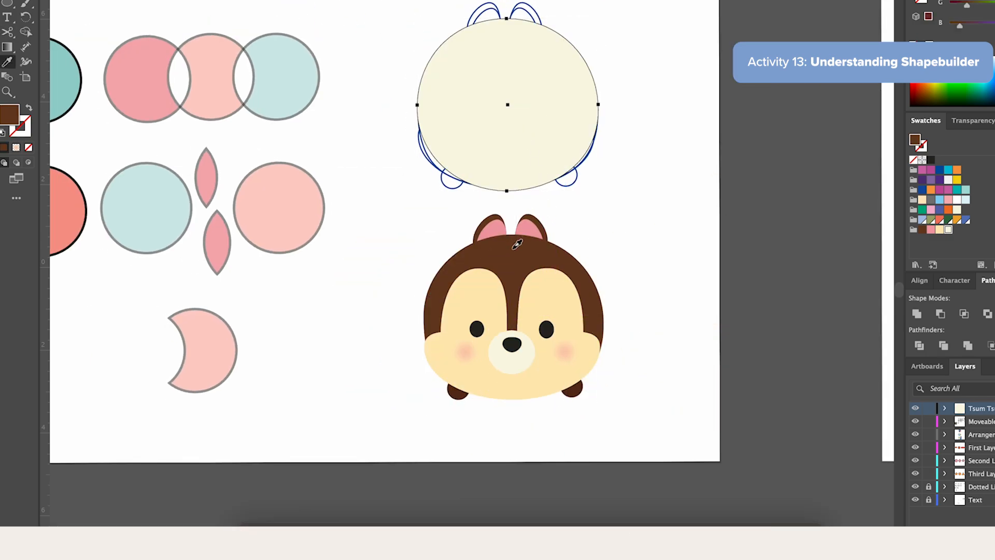
{"action": "left_click", "coordinate": [695, 279]}
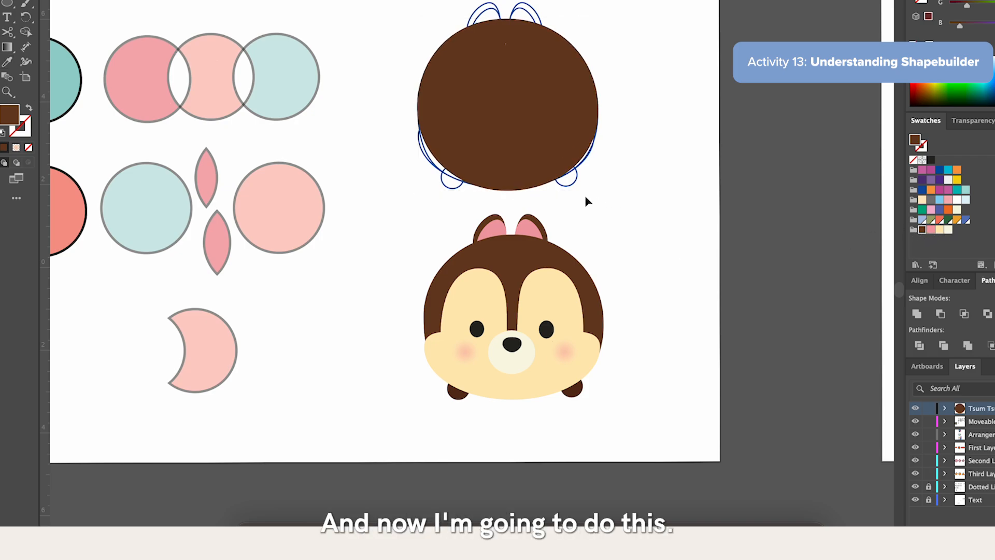
Draw a tall ellipse over the coloured chipmunk's left face patch, remove its fill, and narrow it to the patch's width
{"action": "scroll", "coordinate": [538, 410], "scroll_direction": "up", "scroll_amount": 5}
{"action": "scroll", "coordinate": [538, 410], "scroll_direction": "down", "scroll_amount": 3}
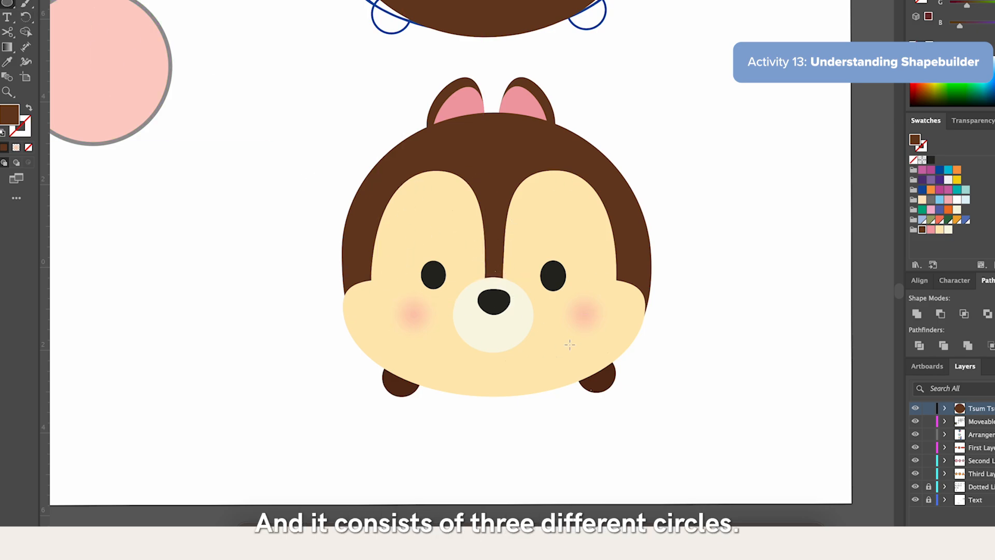
{"action": "mouse_move", "coordinate": [392, 174]}
{"action": "left_mouse_down"}
{"action": "mouse_move", "coordinate": [521, 311]}
{"action": "mouse_move", "coordinate": [539, 352]}
{"action": "mouse_move", "coordinate": [457, 297]}
{"action": "left_mouse_up"}
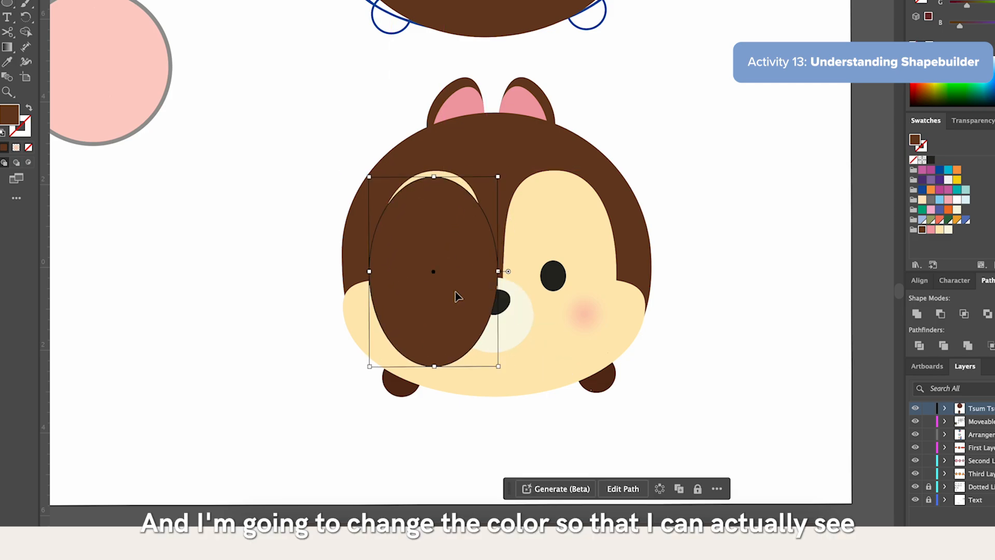
{"action": "left_click", "coordinate": [931, 160]}
{"action": "left_click", "coordinate": [914, 160]}
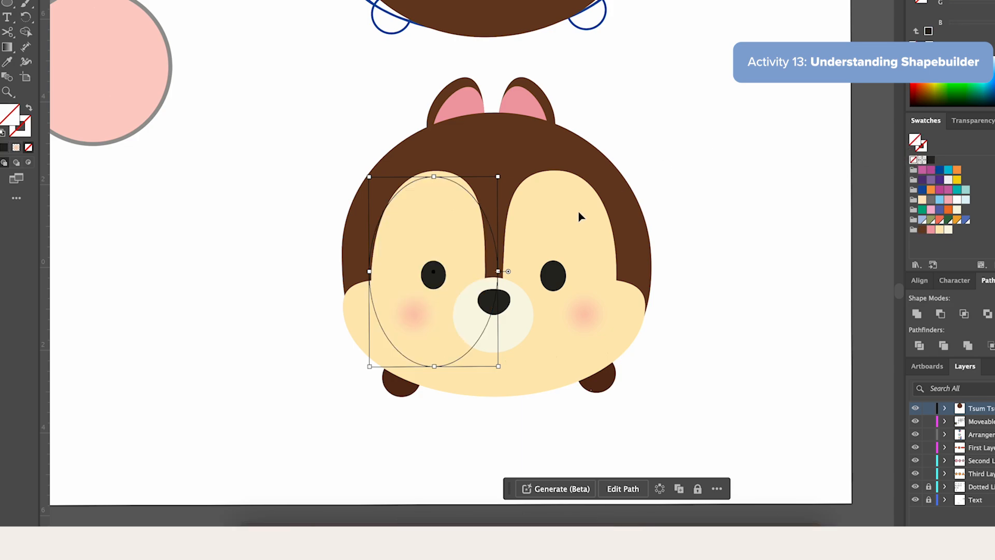
{"action": "left_click_drag", "start_coordinate": [498, 271], "coordinate": [484, 276]}
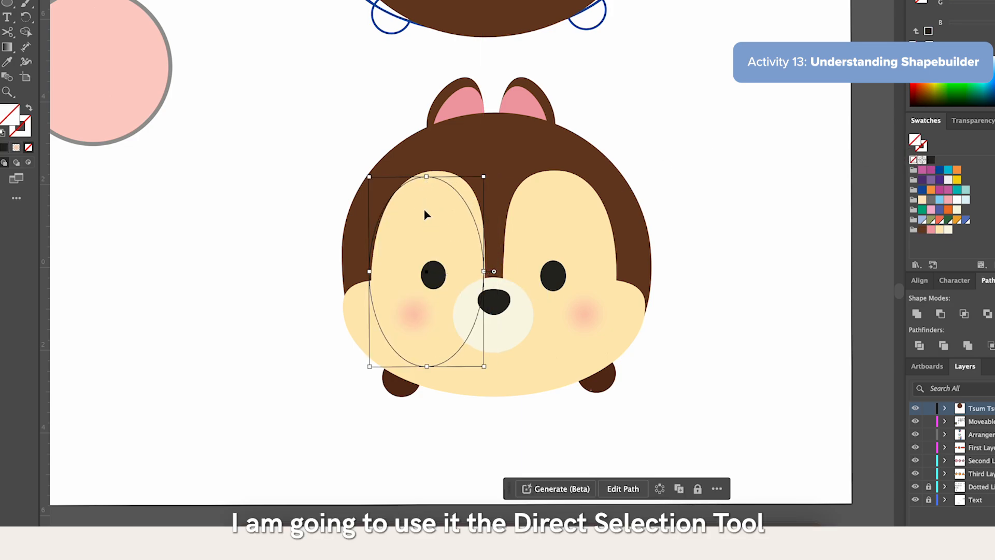
Reshape the ellipse's top anchor, its handles and the inner side anchor with Direct Selection to match the left face patch
{"action": "key", "text": "a"}
{"action": "left_click", "coordinate": [426, 177]}
{"action": "left_click_drag", "start_coordinate": [426, 179], "coordinate": [438, 170]}
{"action": "left_click", "coordinate": [396, 172]}
{"action": "left_click", "coordinate": [438, 171]}
{"action": "left_click_drag", "start_coordinate": [407, 172], "coordinate": [397, 171]}
{"action": "left_click_drag", "start_coordinate": [469, 172], "coordinate": [483, 171]}
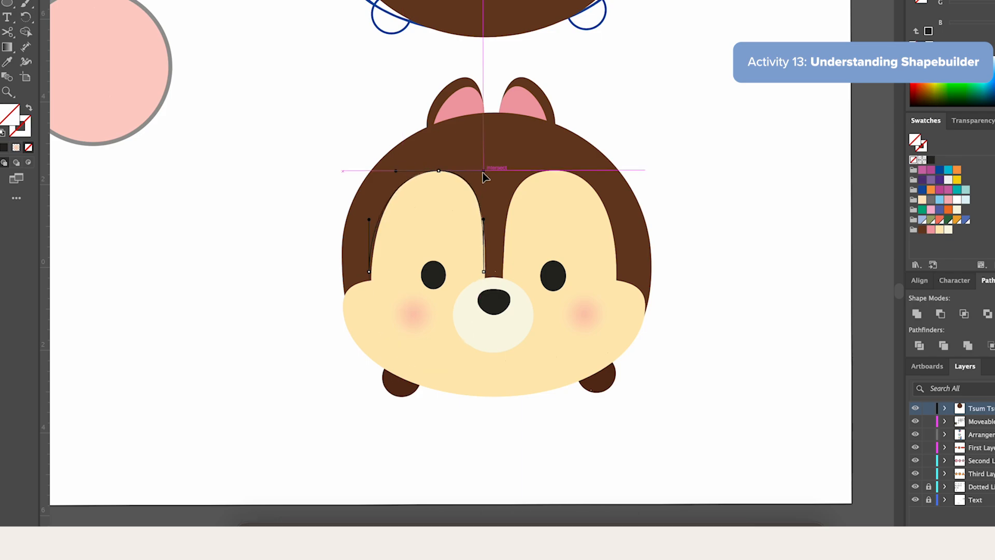
{"action": "left_click_drag", "start_coordinate": [485, 273], "coordinate": [485, 278]}
{"action": "key", "text": "v"}
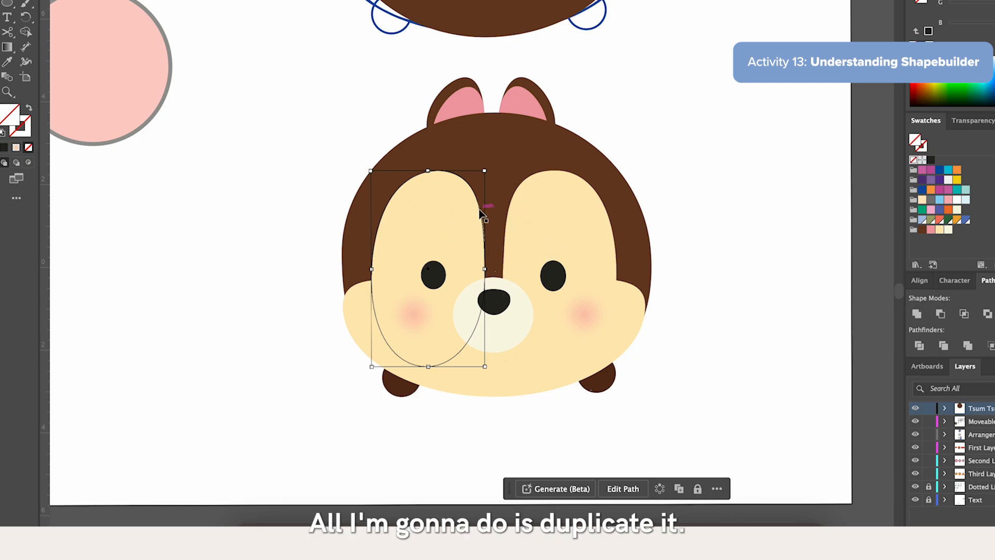
Fill the oval with the cream swatch and place a mirrored duplicate over the right face patch using the Reflect tool
{"action": "left_click_drag", "start_coordinate": [479, 208], "coordinate": [567, 210]}
{"action": "key", "text": "super+z"}
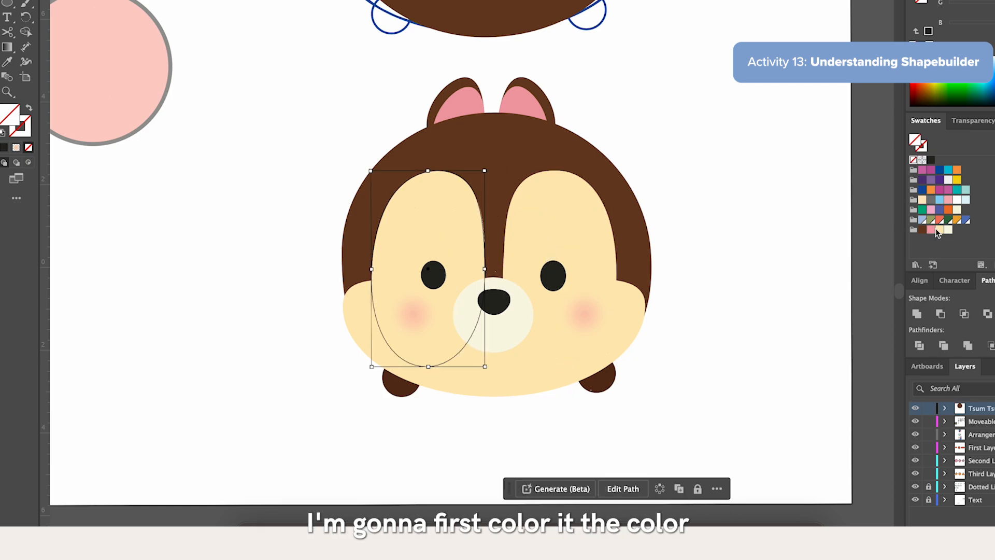
{"action": "left_click", "coordinate": [939, 229]}
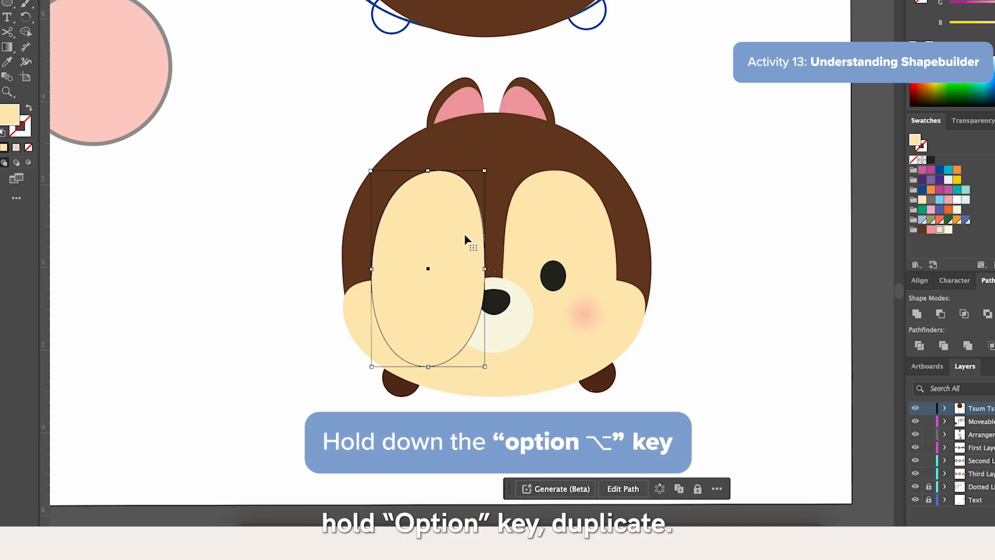
{"action": "left_click_drag", "start_coordinate": [464, 239], "coordinate": [588, 240]}
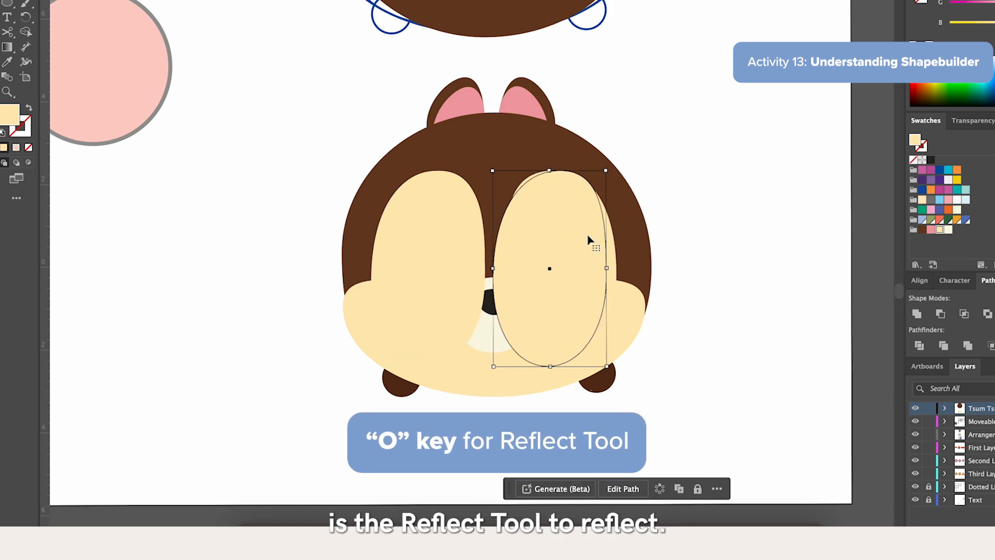
{"action": "key", "text": "o"}
{"action": "mouse_move", "coordinate": [587, 236]}
{"action": "left_mouse_down"}
{"action": "mouse_move", "coordinate": [505, 203]}
{"action": "mouse_move", "coordinate": [484, 204]}
{"action": "mouse_move", "coordinate": [592, 238]}
{"action": "left_mouse_up"}
Fit the mirrored oval's inner side and top handle to the right face patch with Direct Selection, and deselect it
{"action": "key", "text": "a"}
{"action": "left_click", "coordinate": [504, 273]}
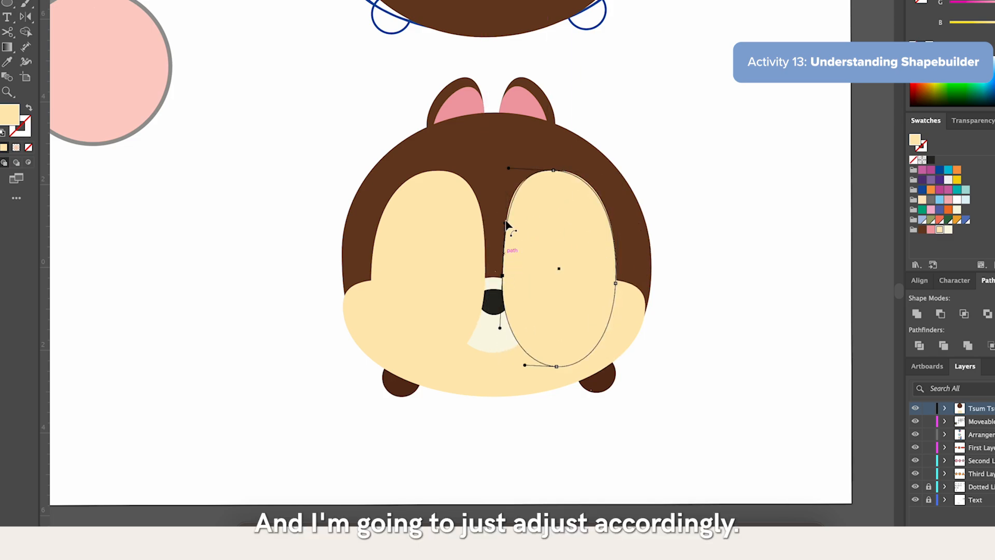
{"action": "left_click_drag", "start_coordinate": [509, 168], "coordinate": [501, 170]}
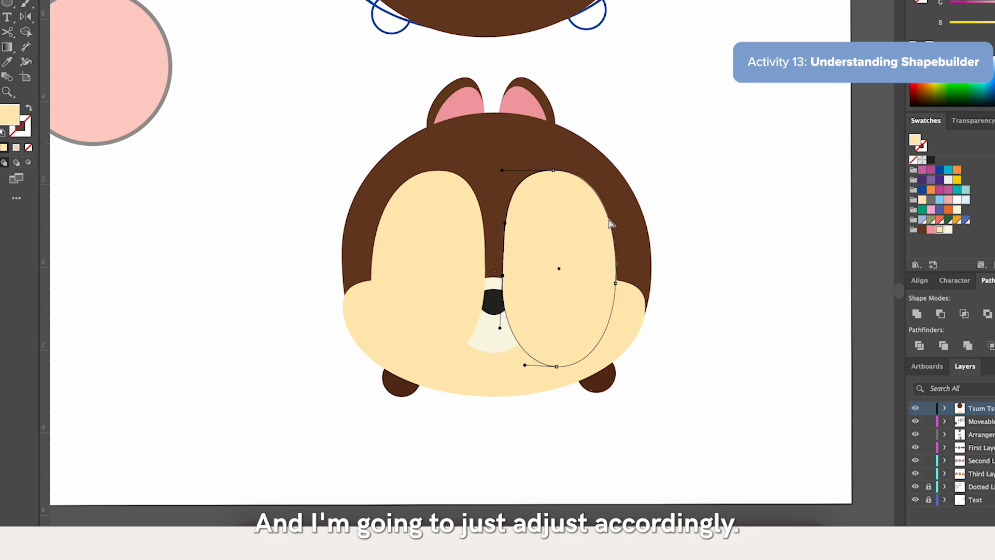
{"action": "left_click", "coordinate": [699, 273]}
Move both cream ovals off the chipmunk to the empty area beside it
{"action": "left_click", "coordinate": [432, 208]}
{"action": "left_click", "coordinate": [570, 279], "text": "shift"}
{"action": "left_click_drag", "start_coordinate": [570, 280], "coordinate": [246, 268]}
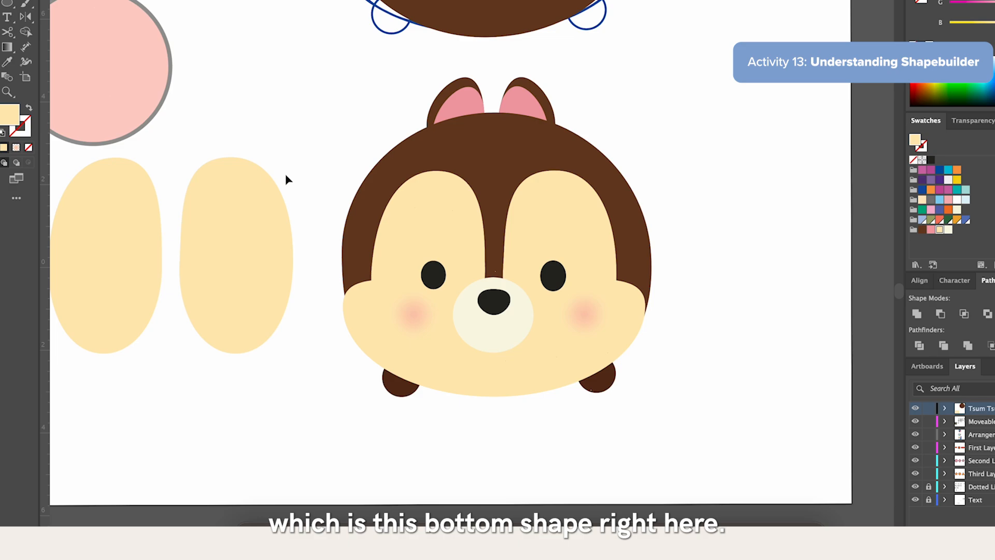
Draw a wide cream ellipse across the chipmunk's lower face and pull its top anchor down to flatten the upper edge
{"action": "key", "text": "l"}
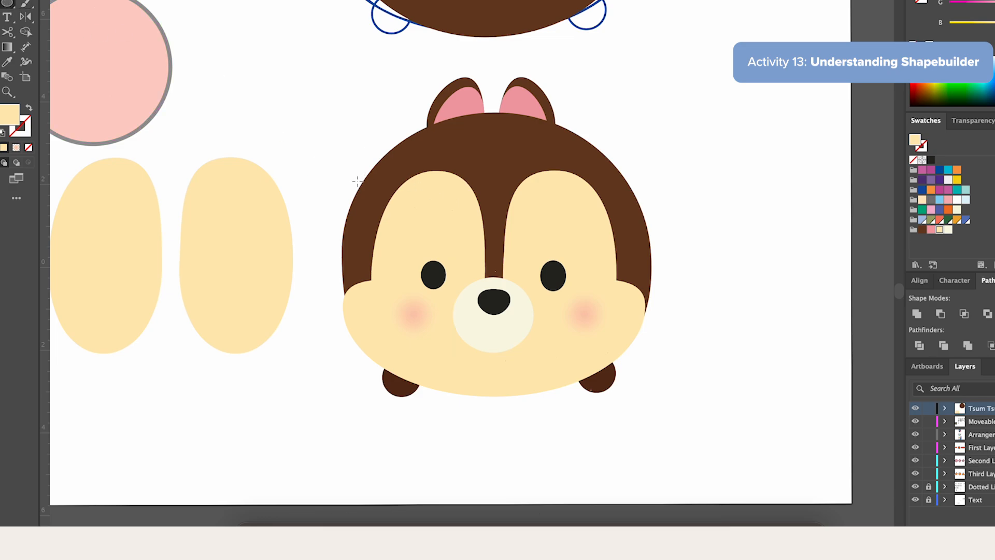
{"action": "left_click_drag", "start_coordinate": [342, 196], "coordinate": [648, 396]}
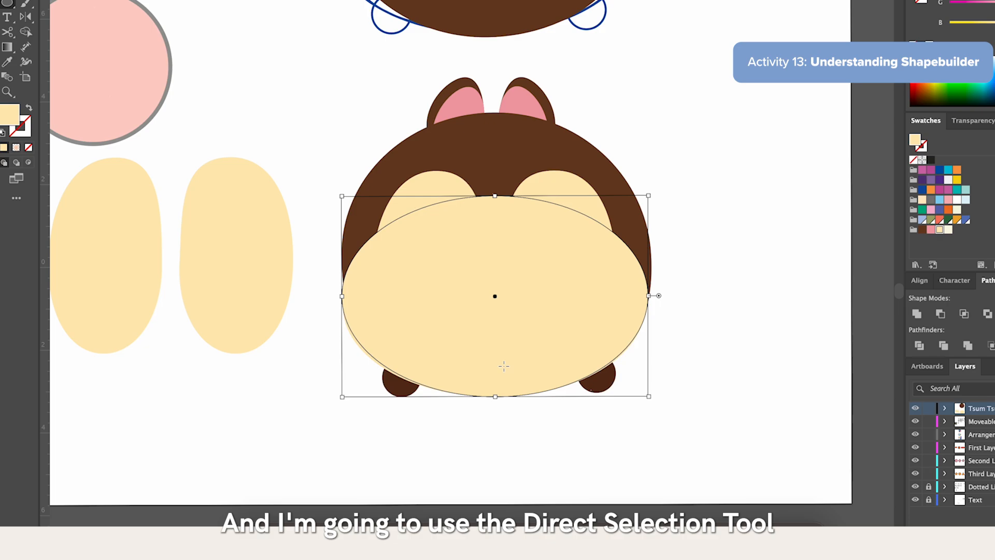
{"action": "key", "text": "a"}
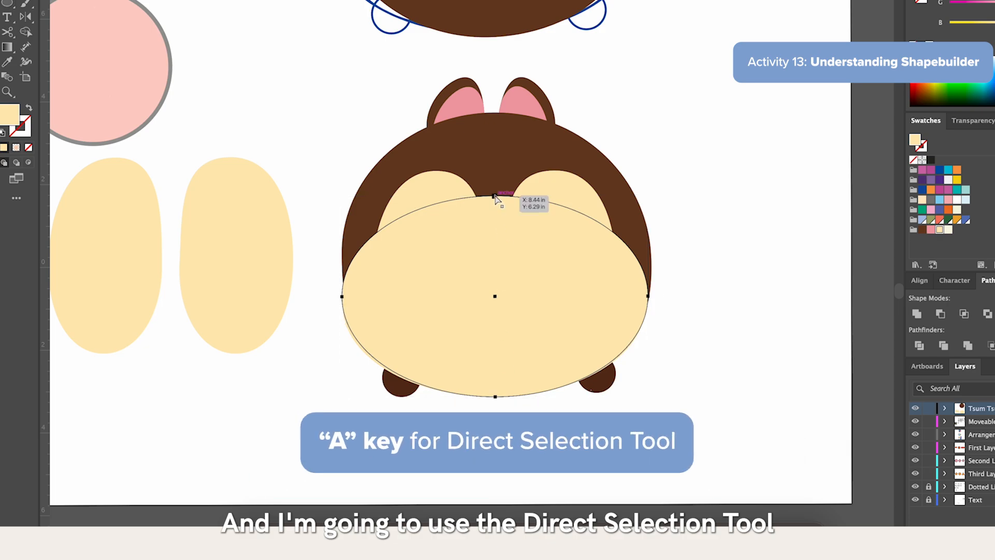
{"action": "left_click_drag", "start_coordinate": [495, 196], "coordinate": [496, 298]}
{"action": "left_click_drag", "start_coordinate": [342, 244], "coordinate": [343, 263]}
{"action": "left_click_drag", "start_coordinate": [495, 295], "coordinate": [498, 286]}
Adjust the lower-face shape's right side handle and top centre anchor to follow the cheek line, and deselect it
{"action": "left_click_drag", "start_coordinate": [649, 240], "coordinate": [650, 269]}
{"action": "left_click", "coordinate": [654, 295]}
{"action": "left_click", "coordinate": [648, 321]}
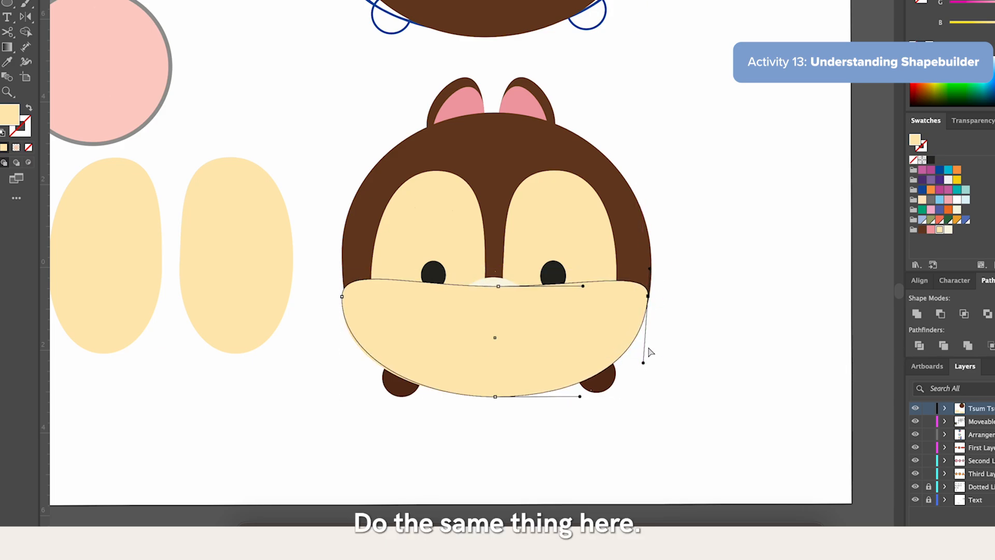
{"action": "left_click_drag", "start_coordinate": [498, 285], "coordinate": [493, 290]}
{"action": "left_click_drag", "start_coordinate": [578, 285], "coordinate": [576, 284]}
{"action": "left_click", "coordinate": [680, 337]}
Move the two cream ovals back over the chipmunk's right and left face patches
{"action": "left_click", "coordinate": [191, 206]}
{"action": "left_click_drag", "start_coordinate": [291, 222], "coordinate": [563, 248]}
{"action": "left_click_drag", "start_coordinate": [148, 245], "coordinate": [469, 257]}
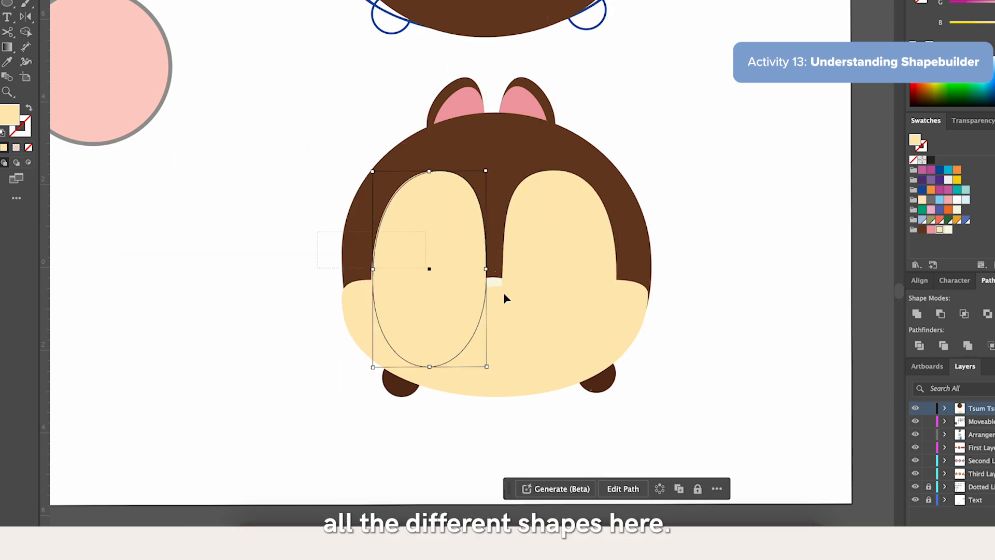
Select the two ovals with the lower-face shape and merge all three into one shape with Shape Builder
{"action": "left_click", "coordinate": [570, 321], "text": "shift"}
{"action": "left_click", "coordinate": [628, 336], "text": "shift"}
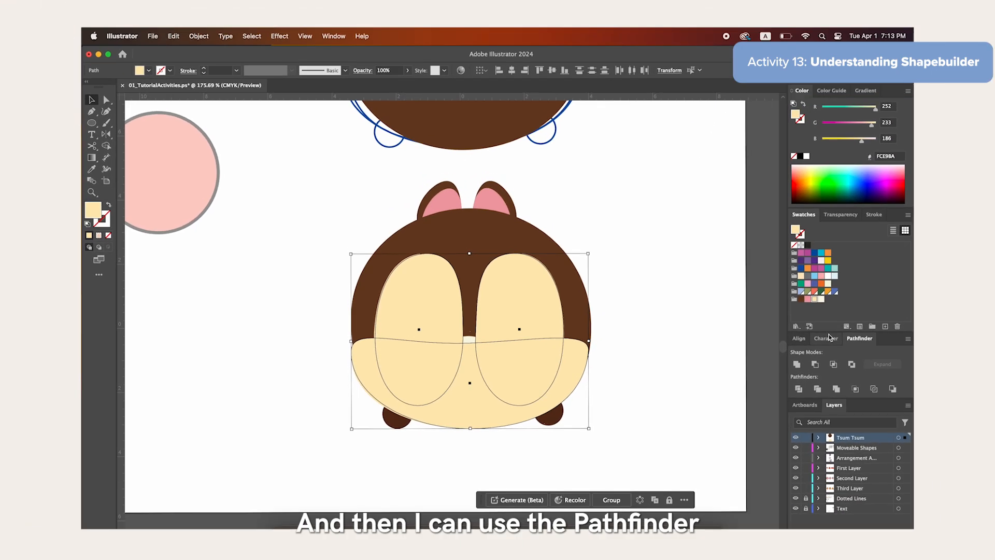
{"action": "left_click", "coordinate": [801, 367]}
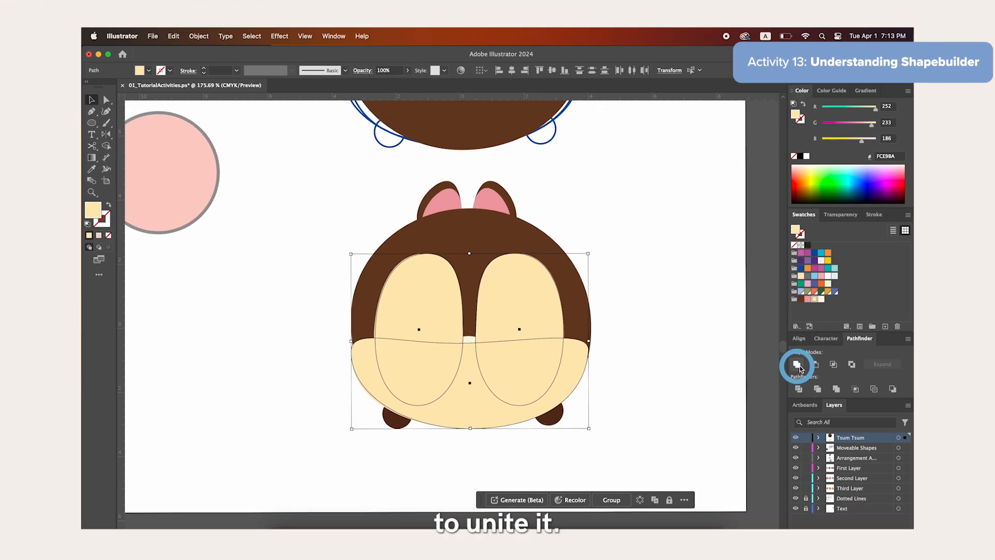
{"action": "left_click", "coordinate": [106, 147]}
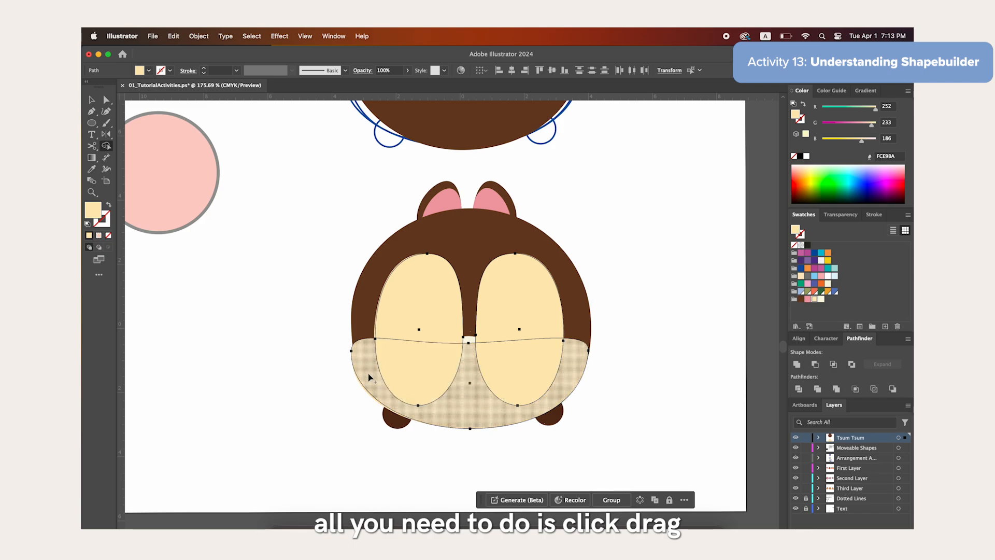
{"action": "mouse_move", "coordinate": [371, 379]}
{"action": "left_mouse_down"}
{"action": "mouse_move", "coordinate": [394, 372]}
{"action": "mouse_move", "coordinate": [432, 321]}
{"action": "mouse_move", "coordinate": [475, 376]}
{"action": "mouse_move", "coordinate": [510, 354]}
{"action": "mouse_move", "coordinate": [504, 314]}
{"action": "left_mouse_up"}
Move the merged cream face shape onto the brown head in the outline drawing and deselect it
{"action": "key", "text": "v"}
{"action": "left_click", "coordinate": [609, 326]}
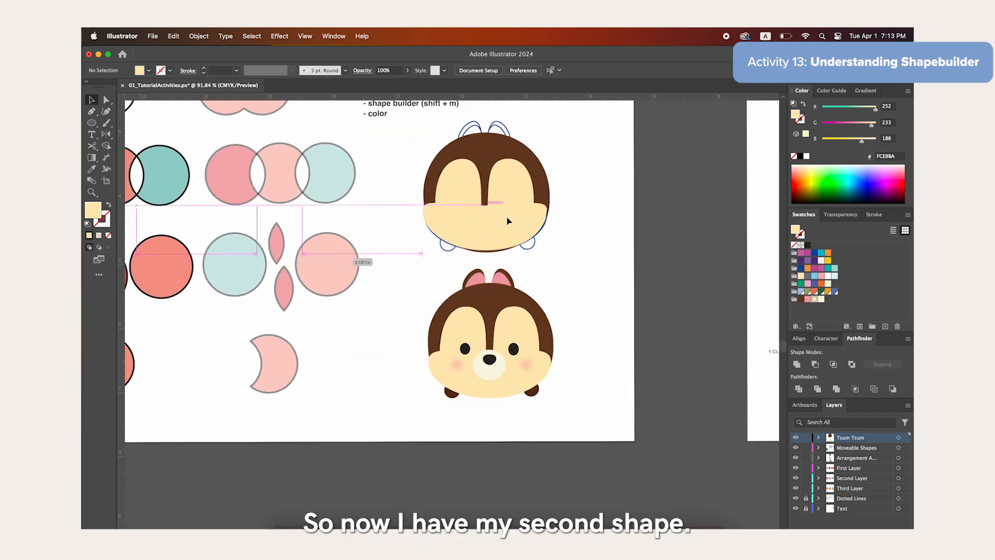
{"action": "left_click", "coordinate": [508, 221]}
{"action": "left_click", "coordinate": [579, 253]}
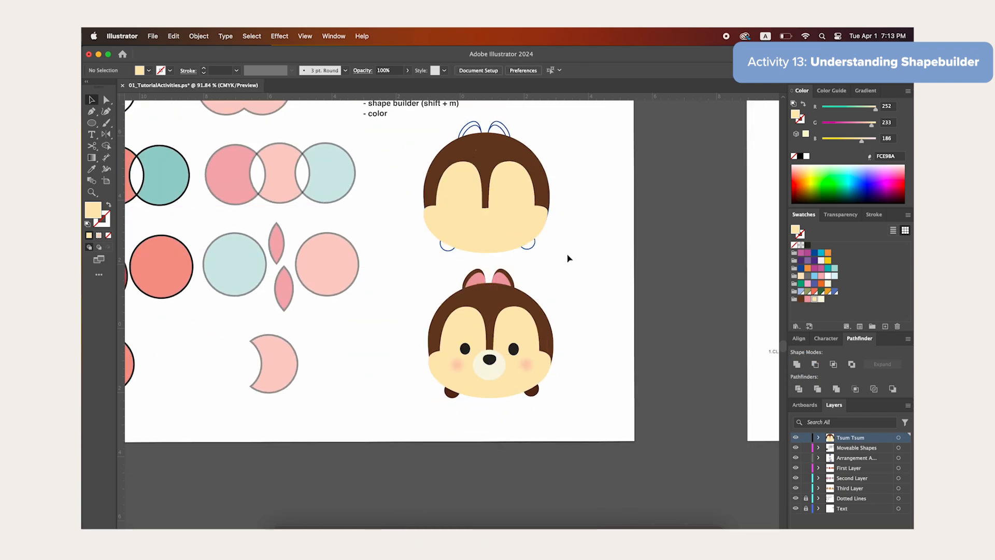
Draw an ellipse over the coloured chipmunk's left ear and shift its top and left anchors to match the ear
{"action": "scroll", "coordinate": [492, 287], "scroll_direction": "up", "scroll_amount": 5}
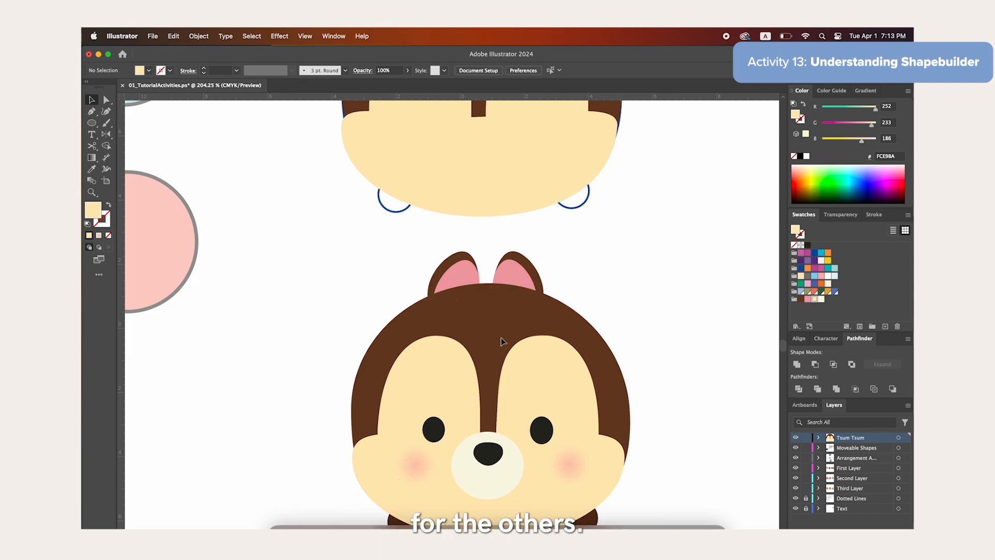
{"action": "scroll", "coordinate": [502, 345], "scroll_direction": "down", "scroll_amount": 3}
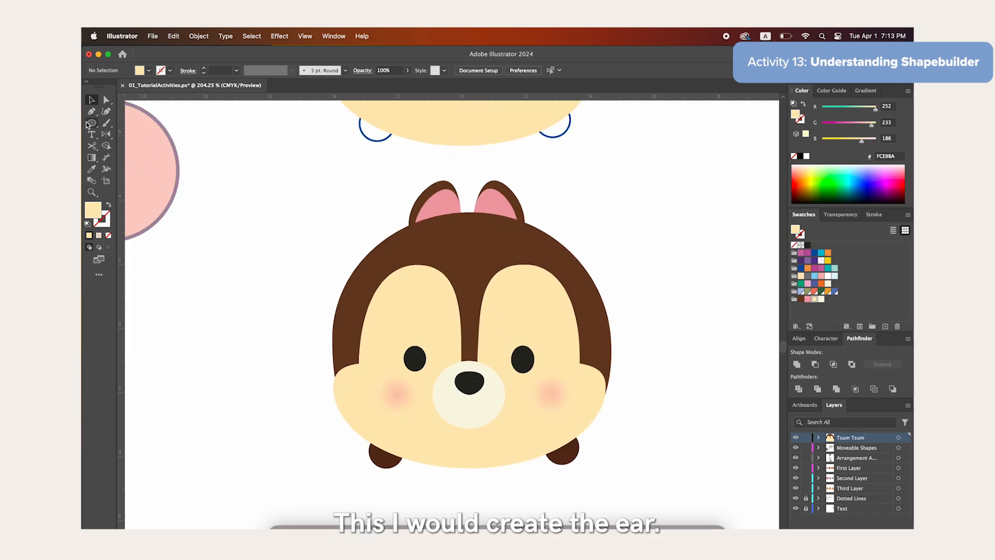
{"action": "left_click_drag", "start_coordinate": [405, 183], "coordinate": [460, 255]}
{"action": "key", "text": "a"}
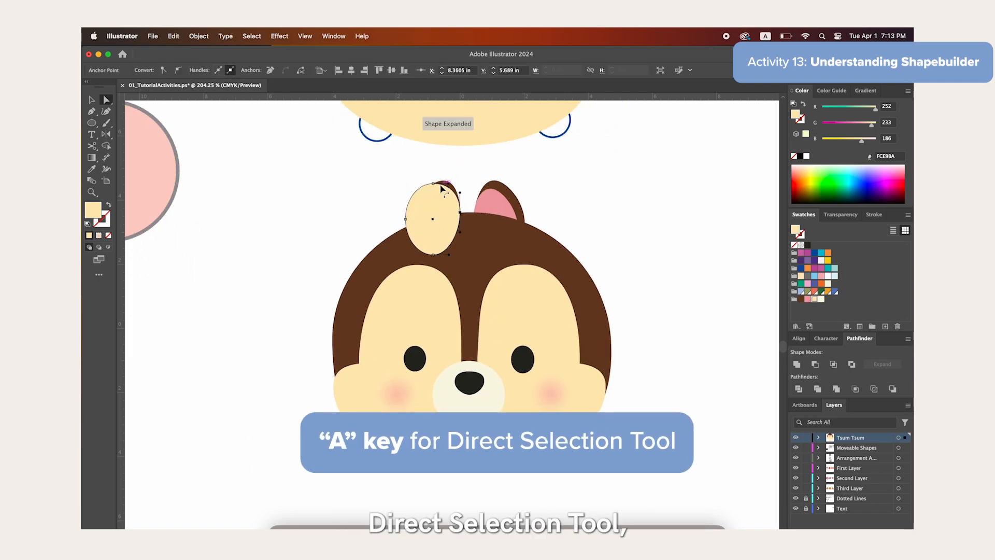
{"action": "left_click_drag", "start_coordinate": [434, 184], "coordinate": [443, 180]}
{"action": "left_click_drag", "start_coordinate": [406, 218], "coordinate": [411, 227]}
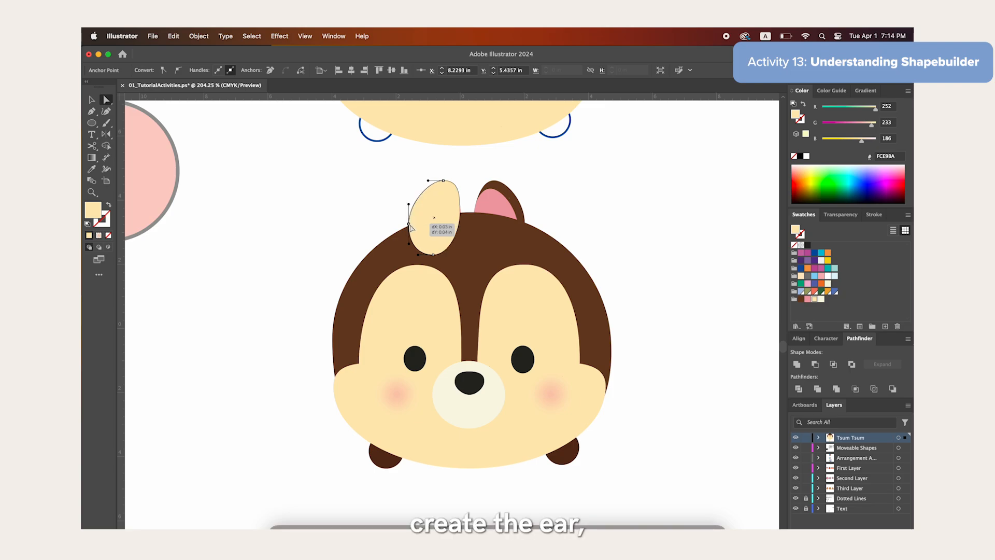
Duplicate the ear shape slightly lower, fill the copy pink for the inner ear, and make the outer ear brown
{"action": "key", "text": "v"}
{"action": "left_click_drag", "start_coordinate": [437, 216], "coordinate": [438, 221]}
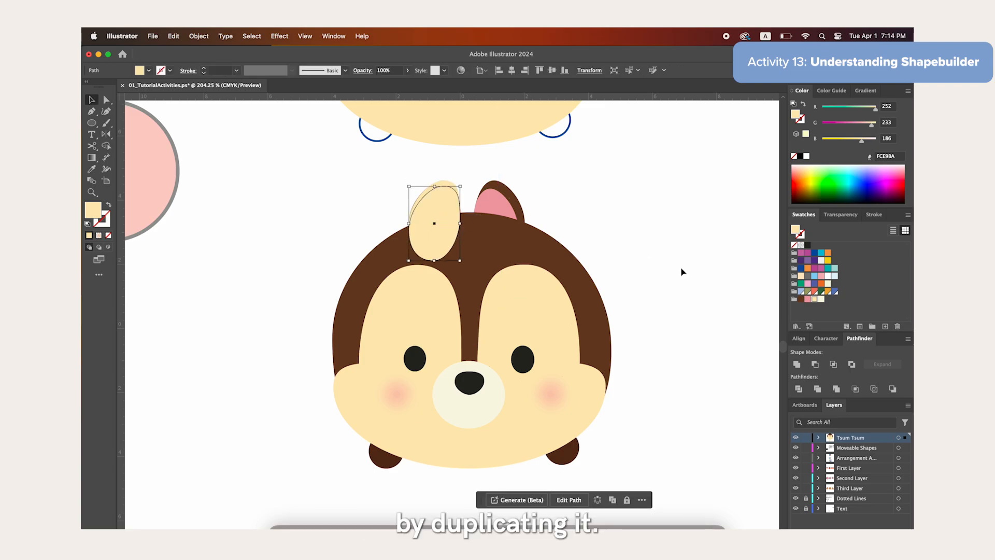
{"action": "left_click", "coordinate": [806, 302]}
Narrow the pink inner ear from its outer edge and deselect it
{"action": "key", "text": "a"}
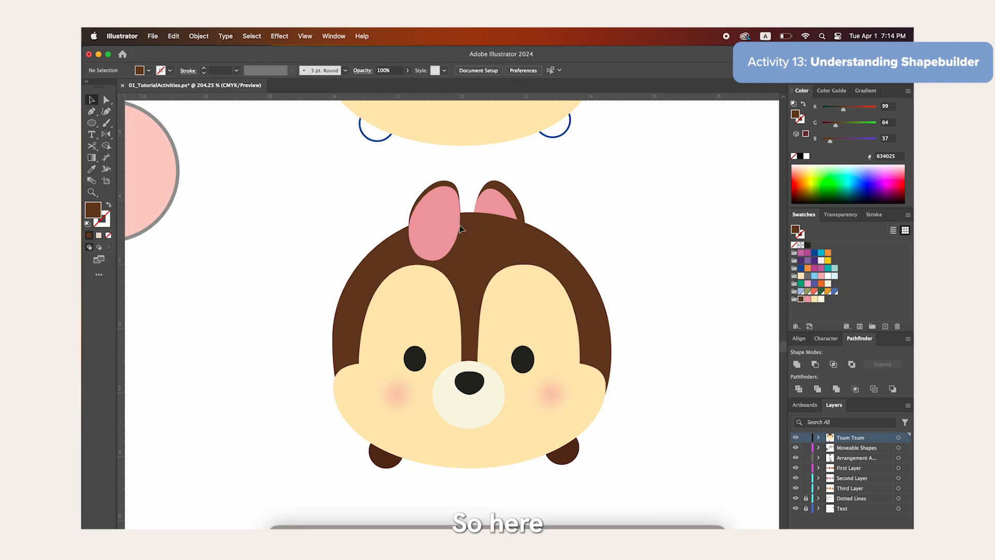
{"action": "key", "text": "v"}
{"action": "left_click_drag", "start_coordinate": [409, 228], "coordinate": [415, 228]}
{"action": "left_click", "coordinate": [487, 182]}
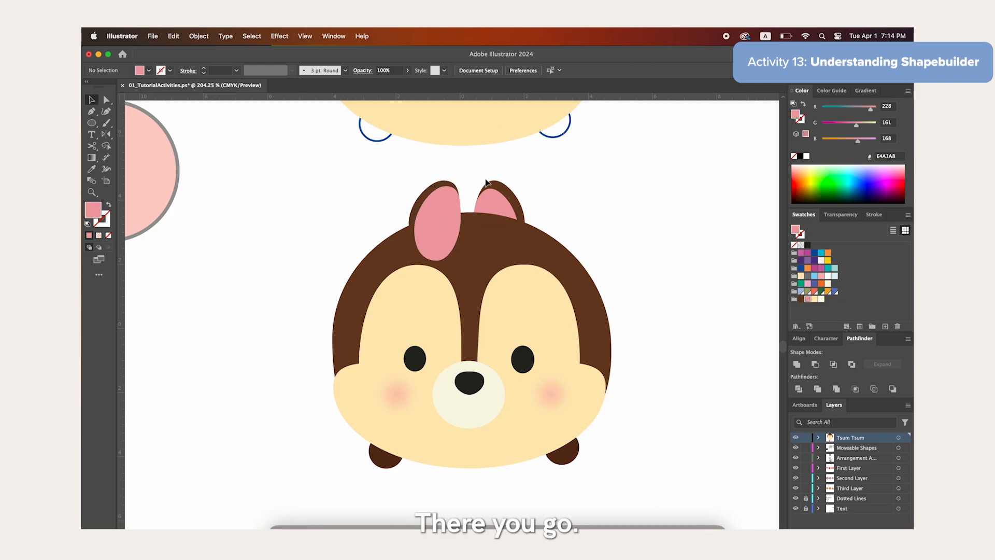
Select the pink inner ear together with the brown outer ear and group them
{"action": "left_click", "coordinate": [423, 205]}
{"action": "left_click", "coordinate": [419, 205], "text": "shift"}
{"action": "scroll", "coordinate": [449, 205], "scroll_direction": "down", "scroll_amount": 10}
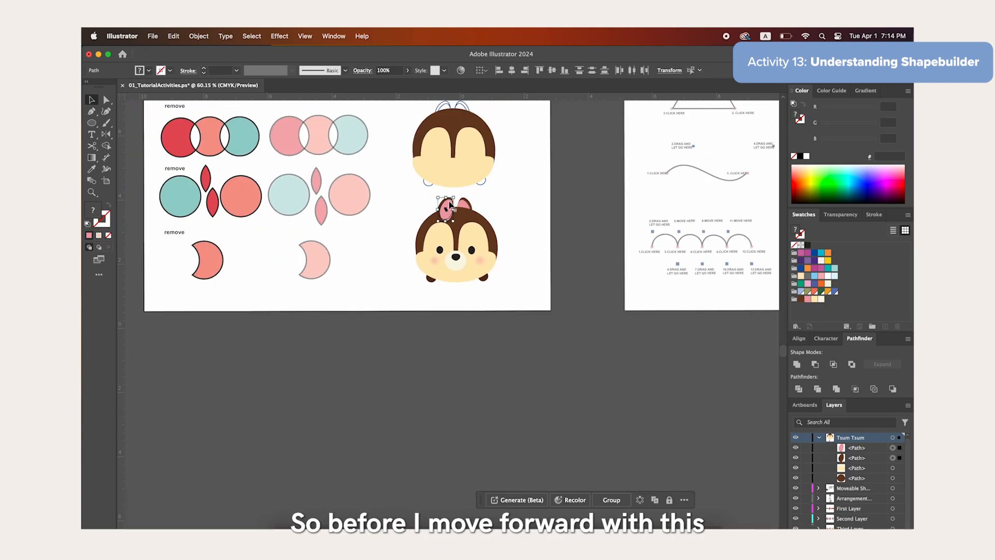
{"action": "scroll", "coordinate": [449, 206], "scroll_direction": "up", "scroll_amount": 10}
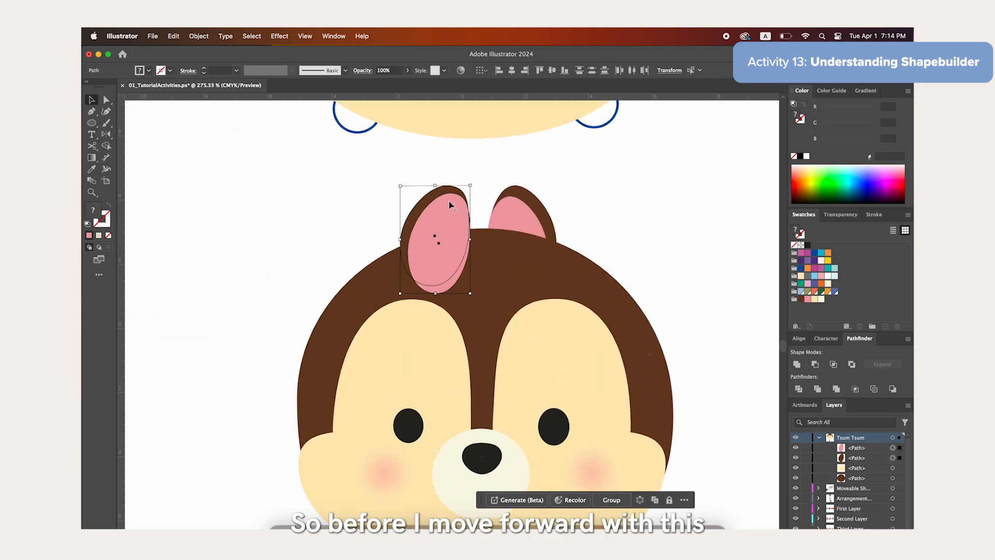
{"action": "right_click", "coordinate": [450, 205]}
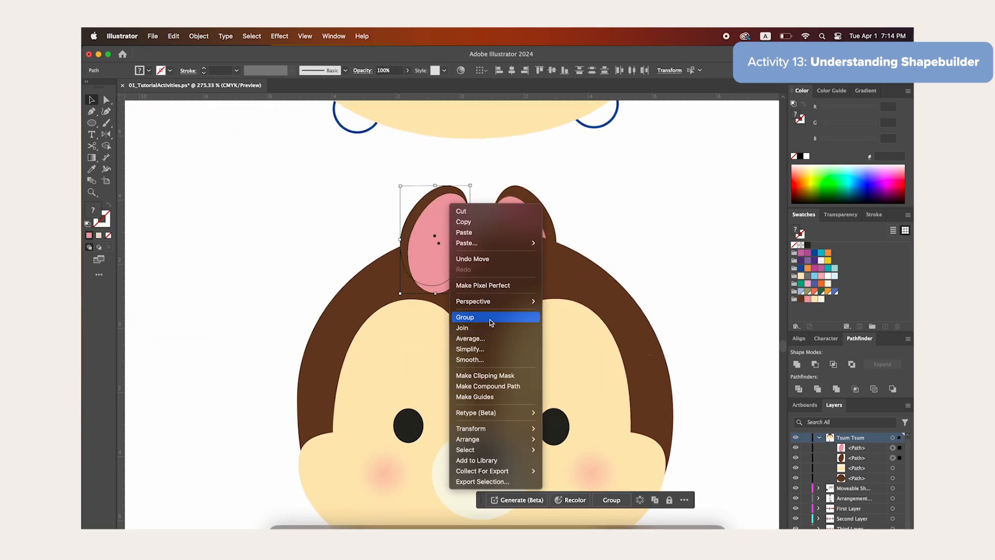
{"action": "left_click", "coordinate": [466, 317]}
Duplicate the ear group over the right ear, mirror the copy with the Reflect tool, and deselect it
{"action": "left_click_drag", "start_coordinate": [441, 239], "coordinate": [524, 246]}
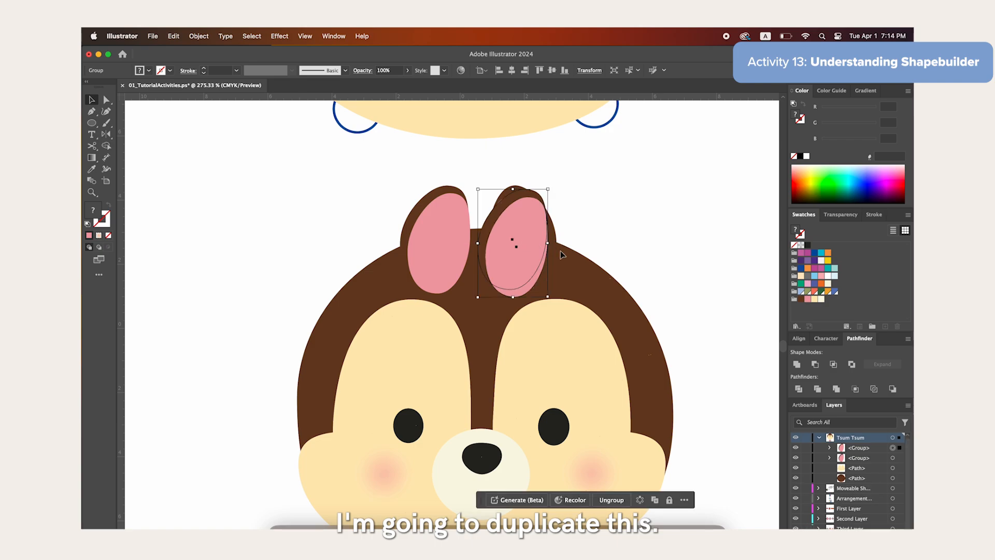
{"action": "right_click", "coordinate": [524, 244]}
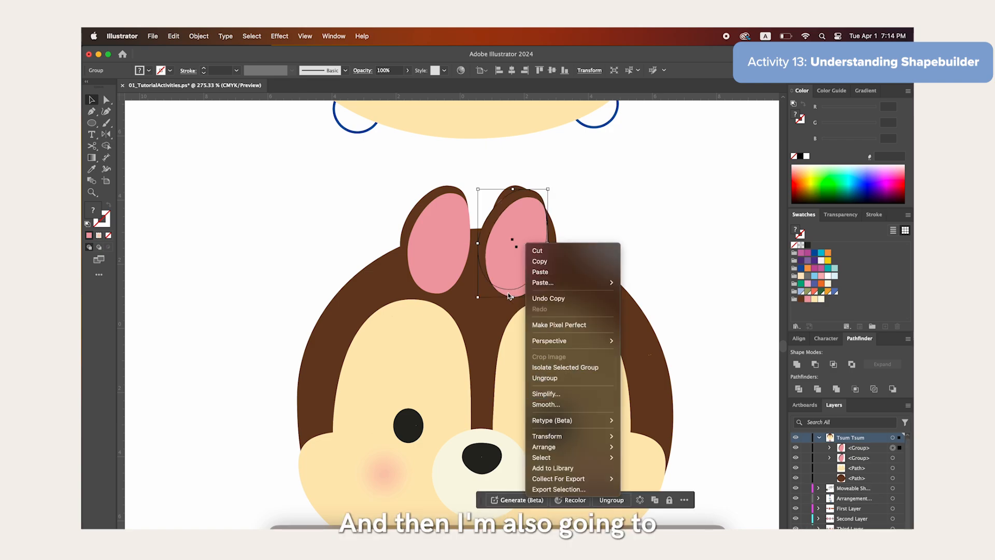
{"action": "key", "text": "Escape"}
{"action": "key", "text": "o"}
{"action": "mouse_move", "coordinate": [515, 231]}
{"action": "left_mouse_down"}
{"action": "mouse_move", "coordinate": [528, 236]}
{"action": "mouse_move", "coordinate": [498, 207]}
{"action": "mouse_move", "coordinate": [475, 218]}
{"action": "mouse_move", "coordinate": [522, 237]}
{"action": "left_mouse_up"}
{"action": "key", "text": "v"}
{"action": "left_click", "coordinate": [580, 198]}
{"action": "scroll", "coordinate": [580, 199], "scroll_direction": "down", "scroll_amount": 5}
{"action": "scroll", "coordinate": [580, 199], "scroll_direction": "down", "scroll_amount": 4}
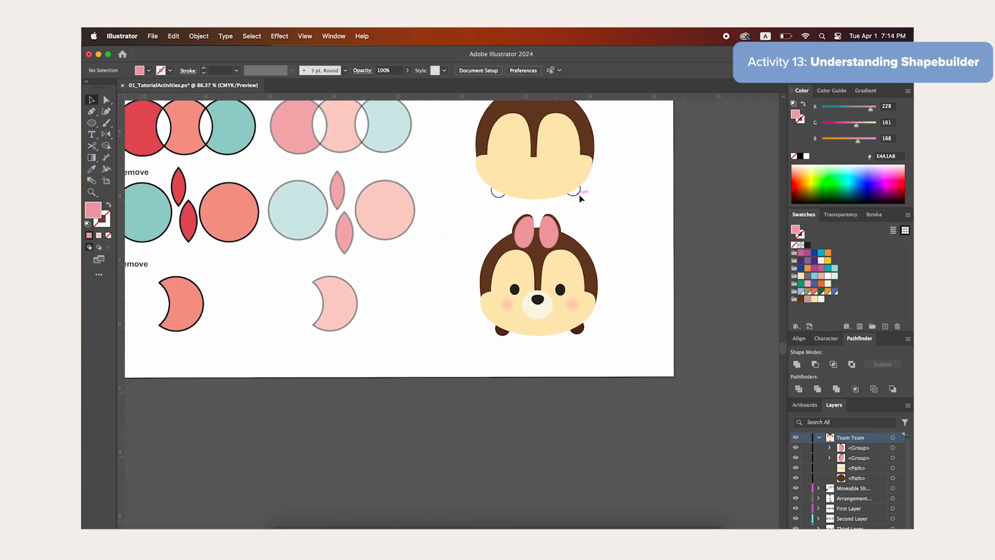
Move the brown head and cream face shapes down over the reference chipmunk so they line up with the ears
{"action": "left_click_drag", "start_coordinate": [455, 155], "coordinate": [554, 335]}
{"action": "scroll", "coordinate": [529, 269], "scroll_direction": "up", "scroll_amount": 6}
{"action": "left_click_drag", "start_coordinate": [519, 387], "coordinate": [515, 390]}
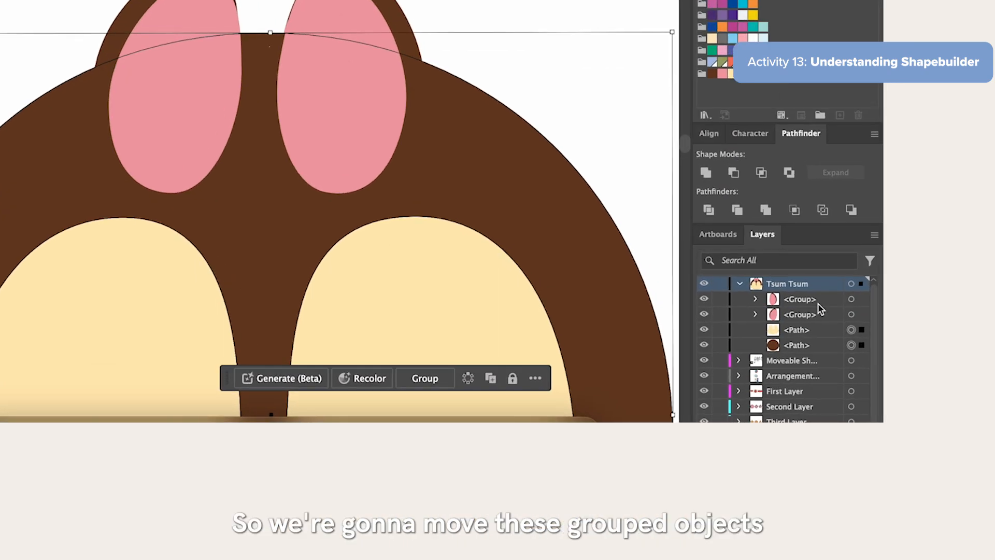
Reorder both ear groups beneath the cream face and brown head paths in the Tsum Tsum layer
{"action": "left_click", "coordinate": [818, 304]}
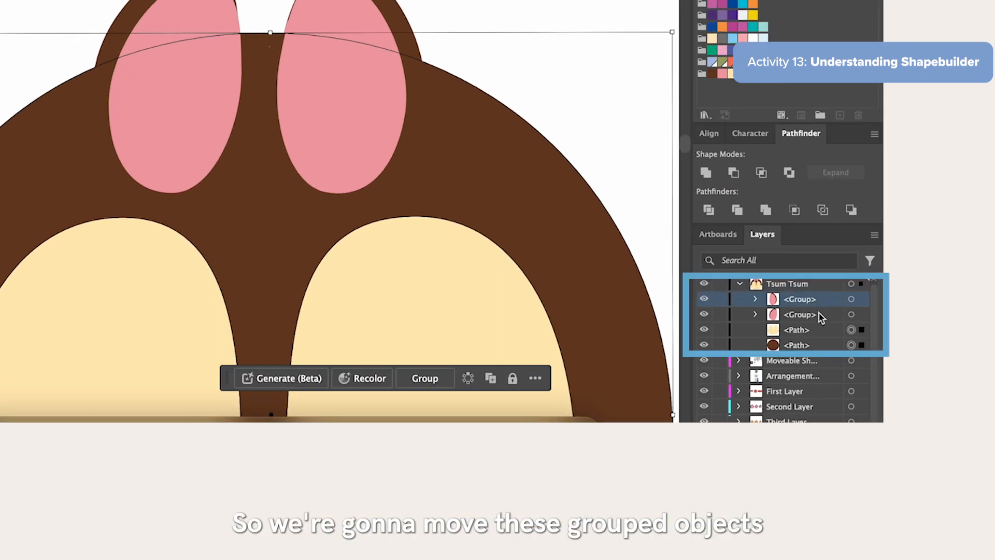
{"action": "left_click", "coordinate": [819, 313], "text": "shift"}
{"action": "left_click_drag", "start_coordinate": [833, 313], "coordinate": [823, 348]}
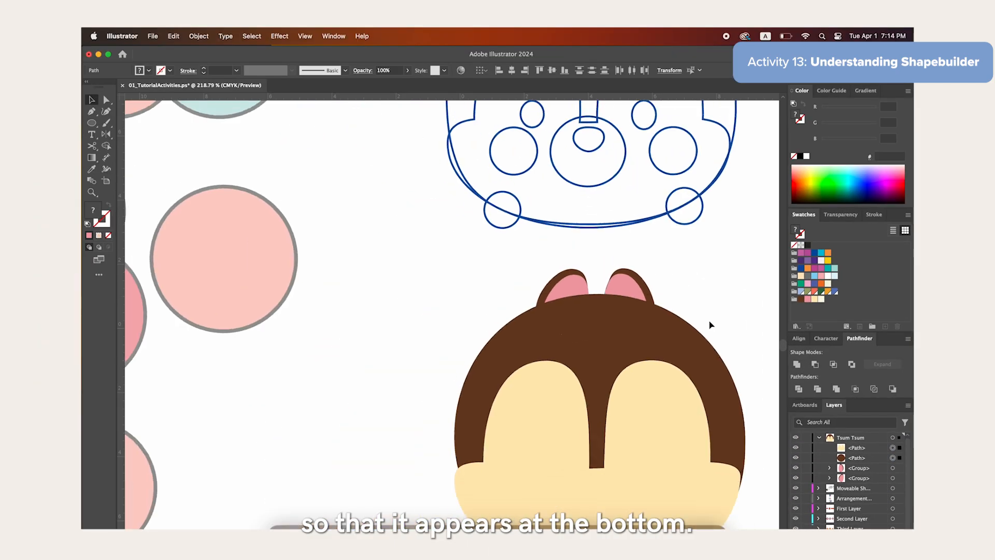
Move the assembled head, face and ears together back up over the blue outline drawing
{"action": "scroll", "coordinate": [710, 325], "scroll_direction": "down", "scroll_amount": 5}
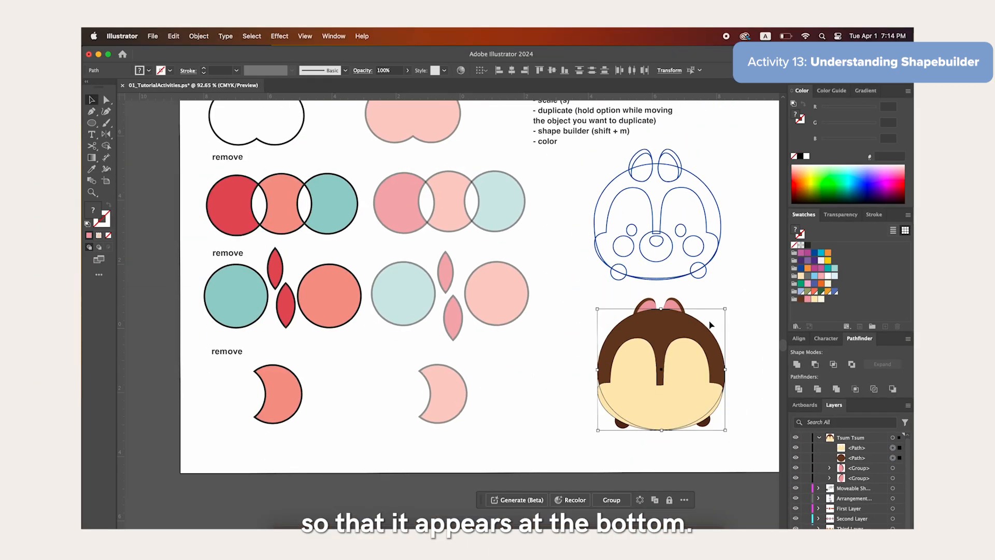
{"action": "left_click_drag", "start_coordinate": [696, 404], "coordinate": [693, 253]}
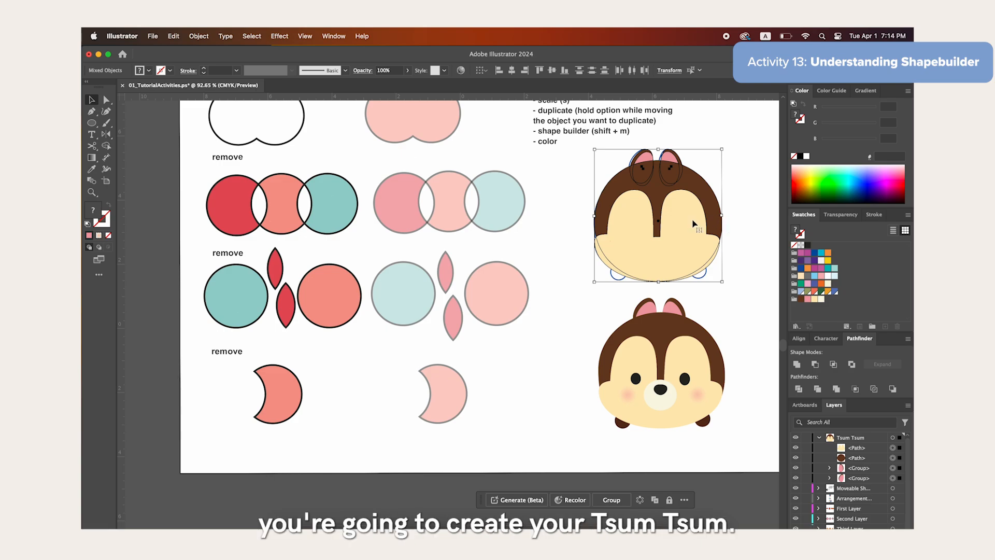
{"action": "scroll", "coordinate": [693, 223], "scroll_direction": "up", "scroll_amount": 5}
{"action": "scroll", "coordinate": [672, 281], "scroll_direction": "down", "scroll_amount": 3}
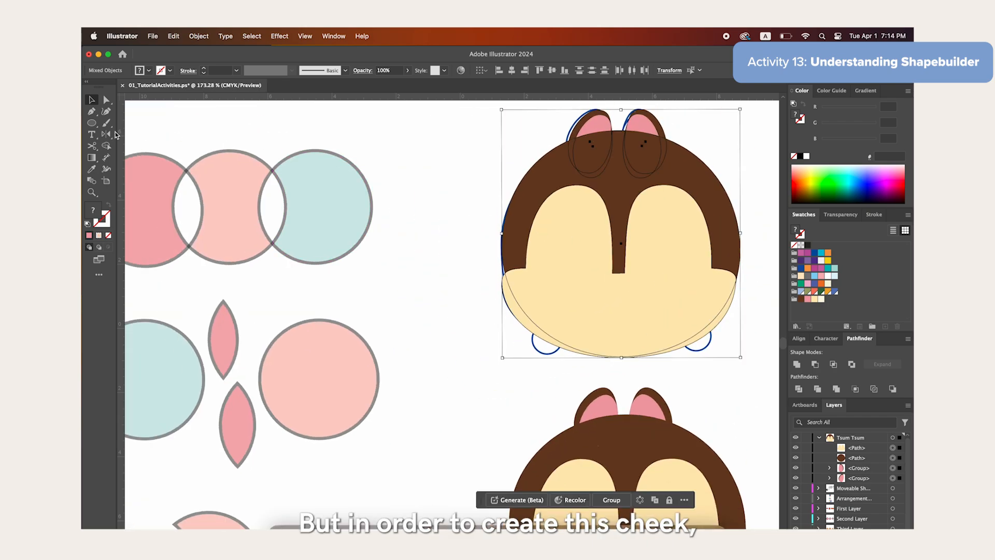
Draw a circle about 0.23 in wide over the reference's right cheek and fill it with the peach-to-transparent radial gradient
{"action": "left_click", "coordinate": [92, 123]}
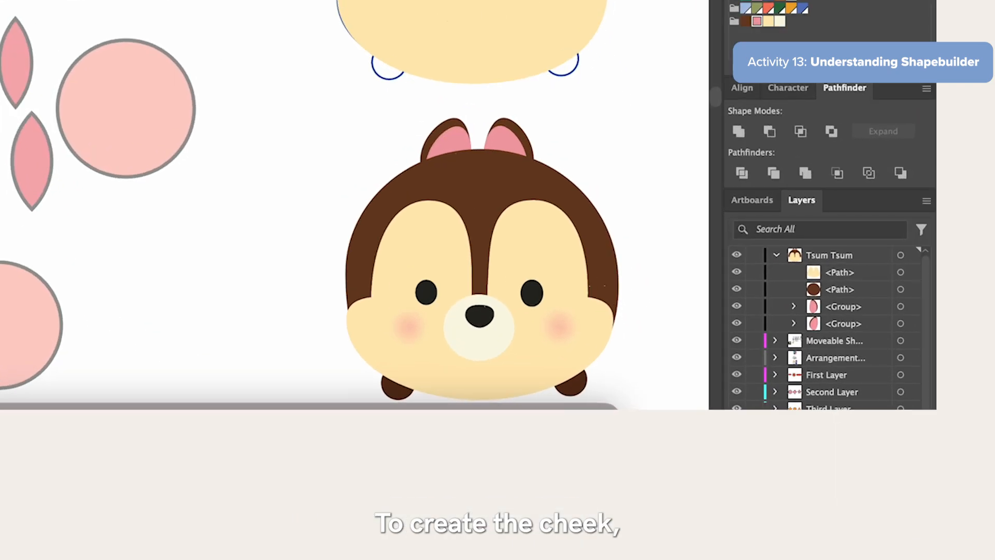
{"action": "left_click_drag", "start_coordinate": [559, 326], "coordinate": [572, 315]}
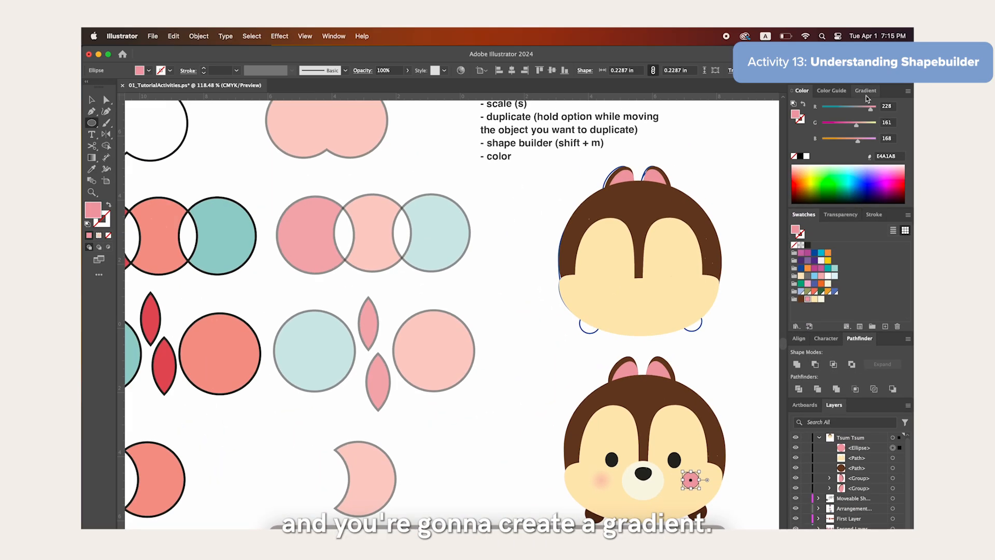
{"action": "left_click", "coordinate": [866, 92]}
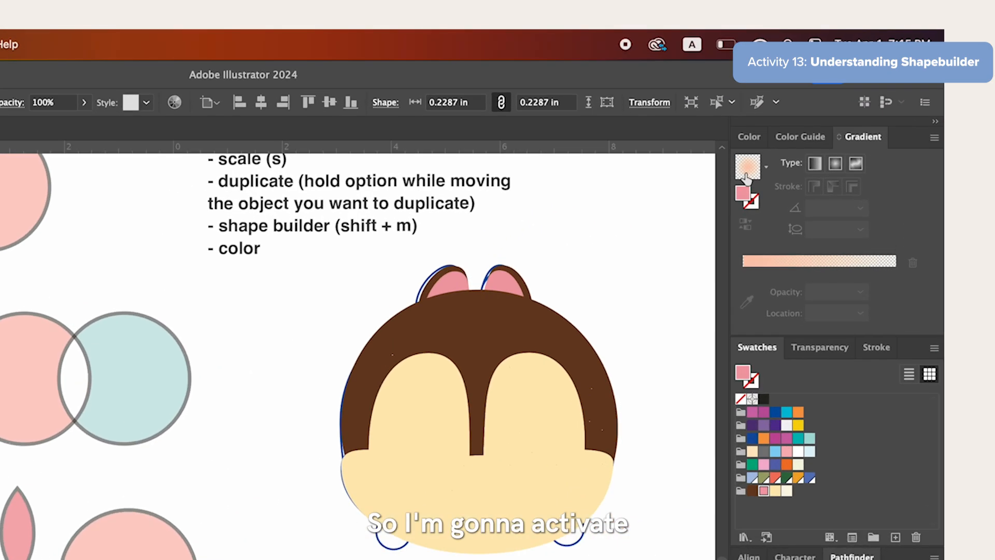
{"action": "left_click", "coordinate": [799, 111]}
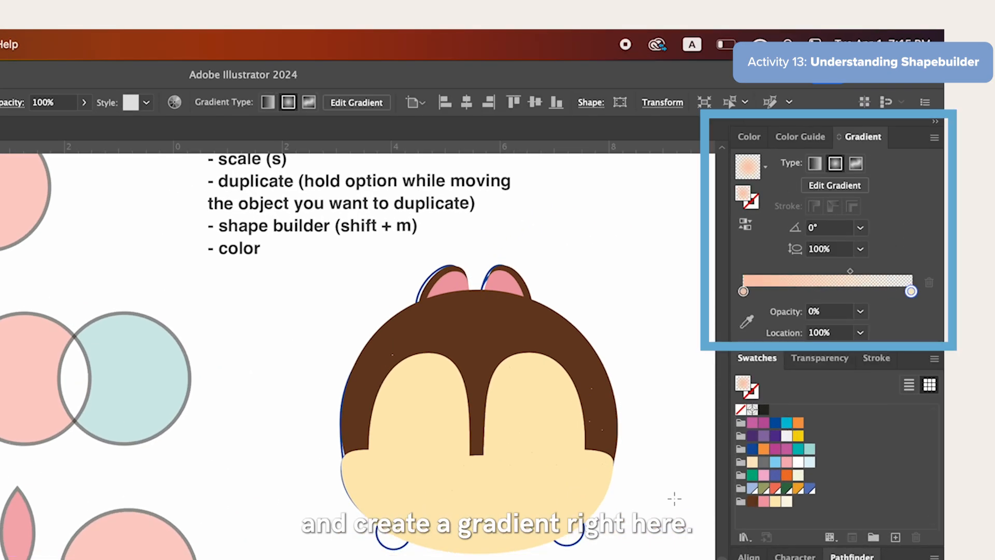
Examine the colour and opacity settings of the start and end stops in the cheek's radial gradient
{"action": "double_click", "coordinate": [744, 292]}
{"action": "left_click", "coordinate": [911, 292]}
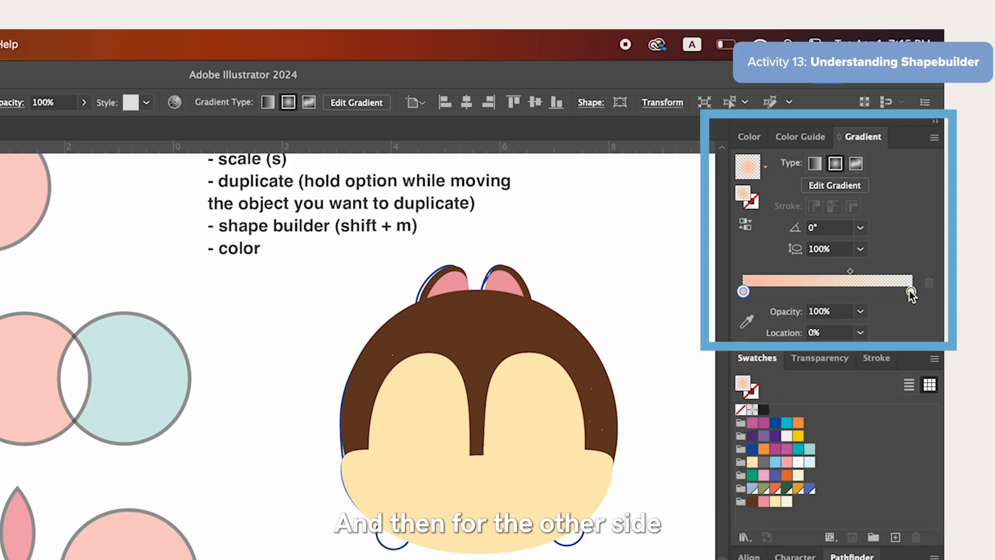
{"action": "double_click", "coordinate": [911, 292]}
{"action": "left_click", "coordinate": [917, 228]}
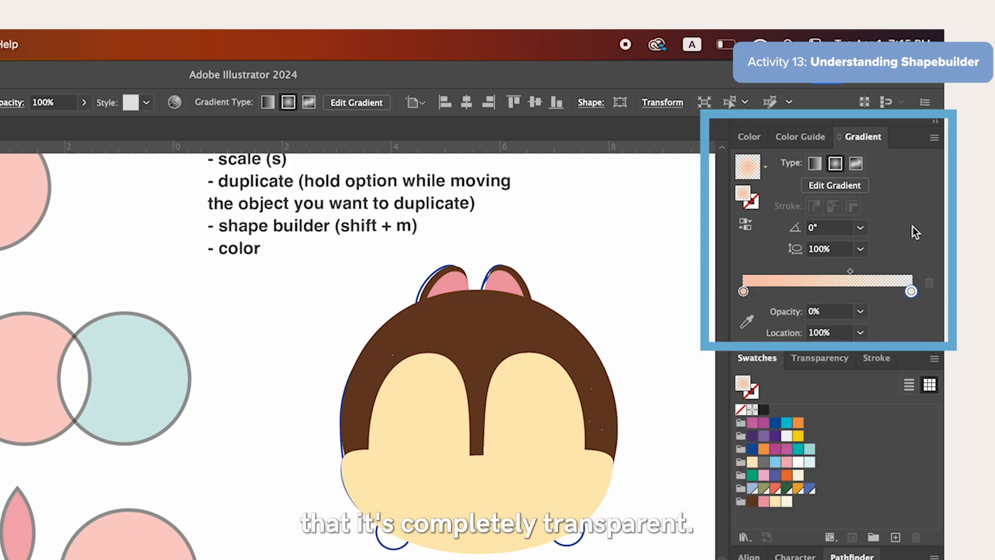